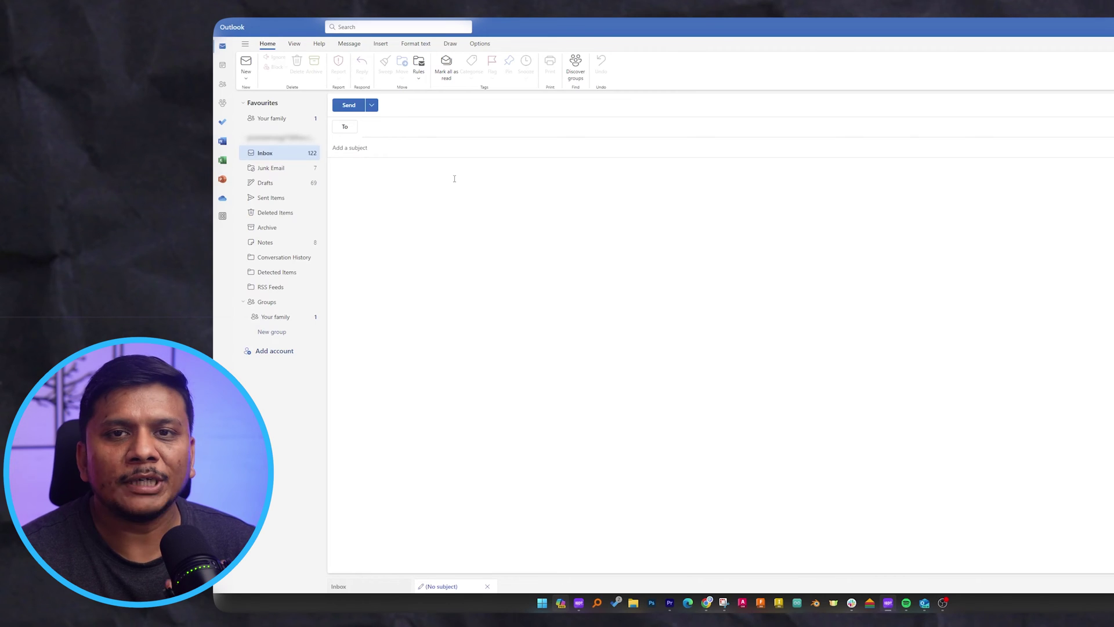
# Step: Switch through the View and Help tabs to the Message tab, then hide and restore the folder pane
pyautogui.click(294, 44)
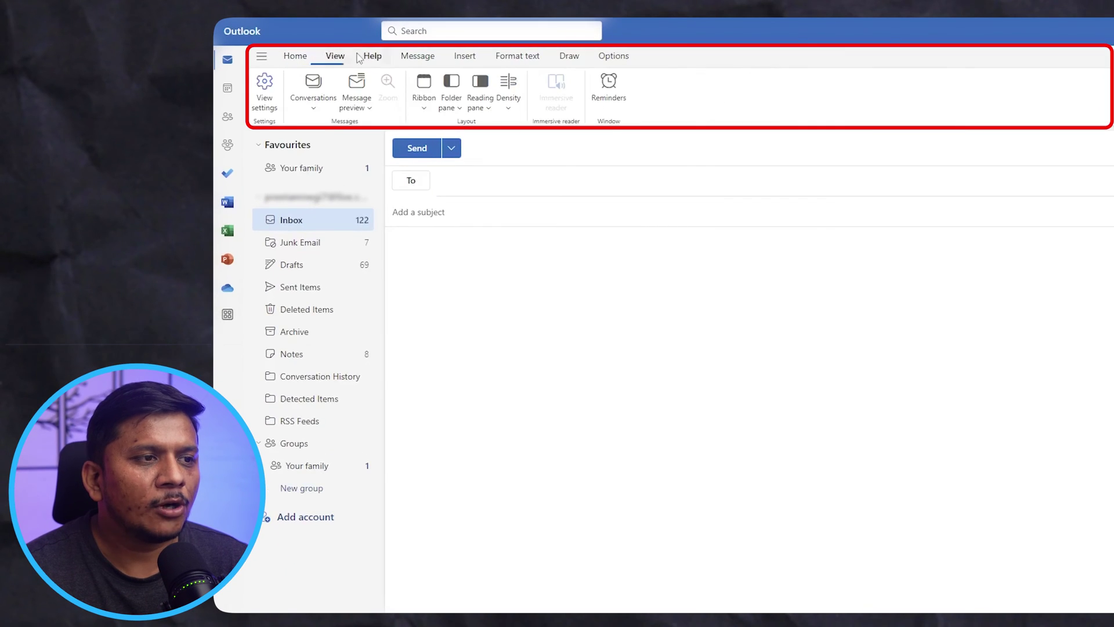
pyautogui.click(319, 44)
pyautogui.click(413, 57)
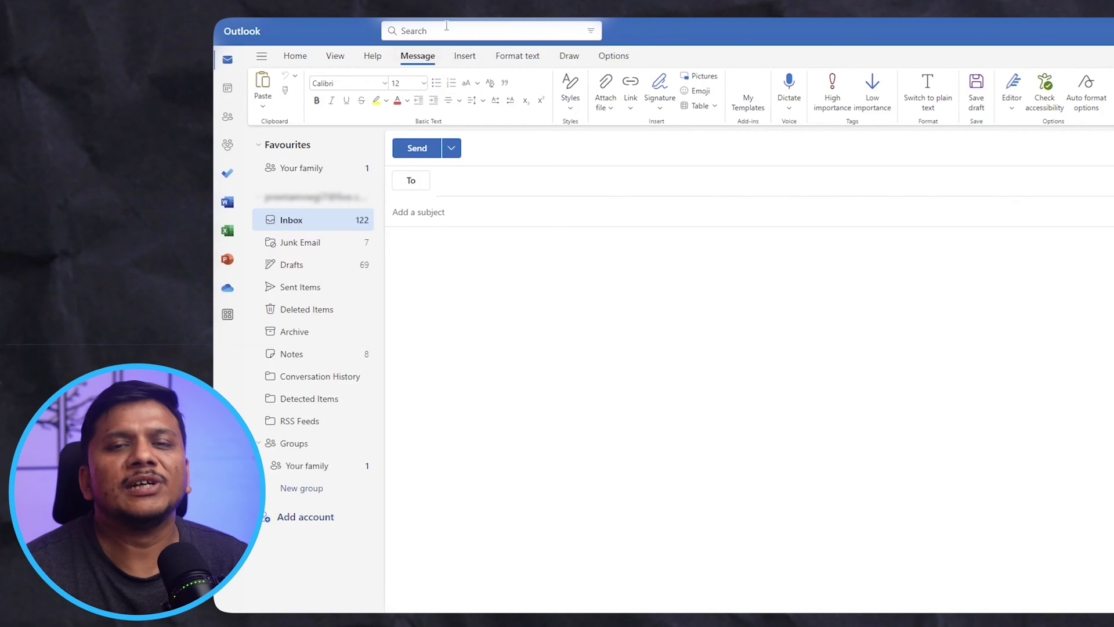
pyautogui.click(261, 58)
pyautogui.click(262, 61)
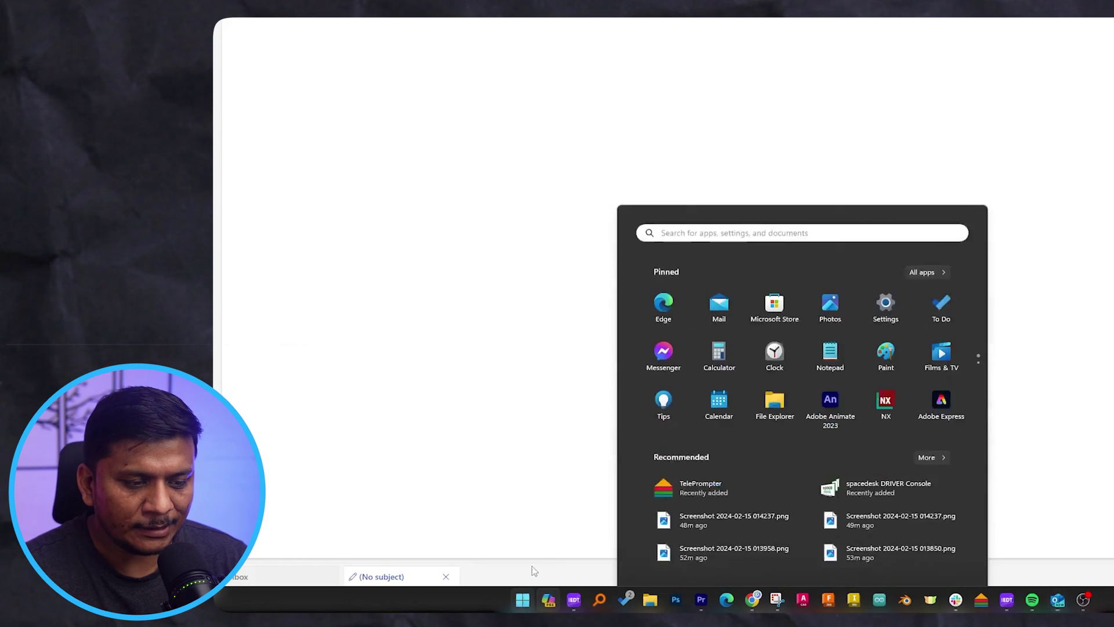
# Step: Search Start for 'wo', launch Word, and go to its Home page
pyautogui.write('wo')
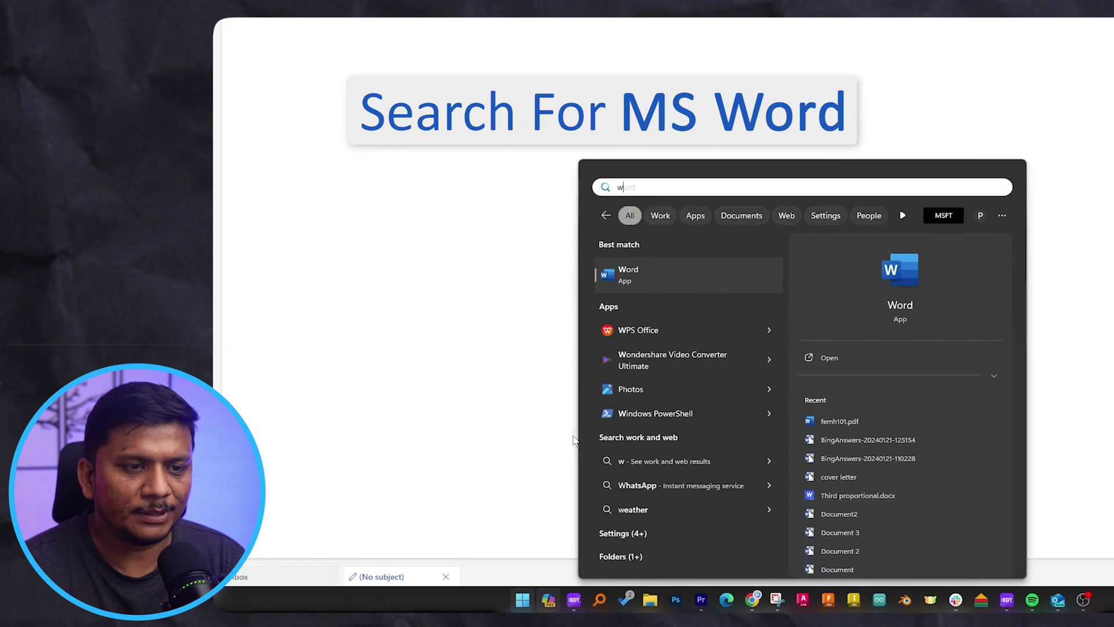
pyautogui.click(629, 275)
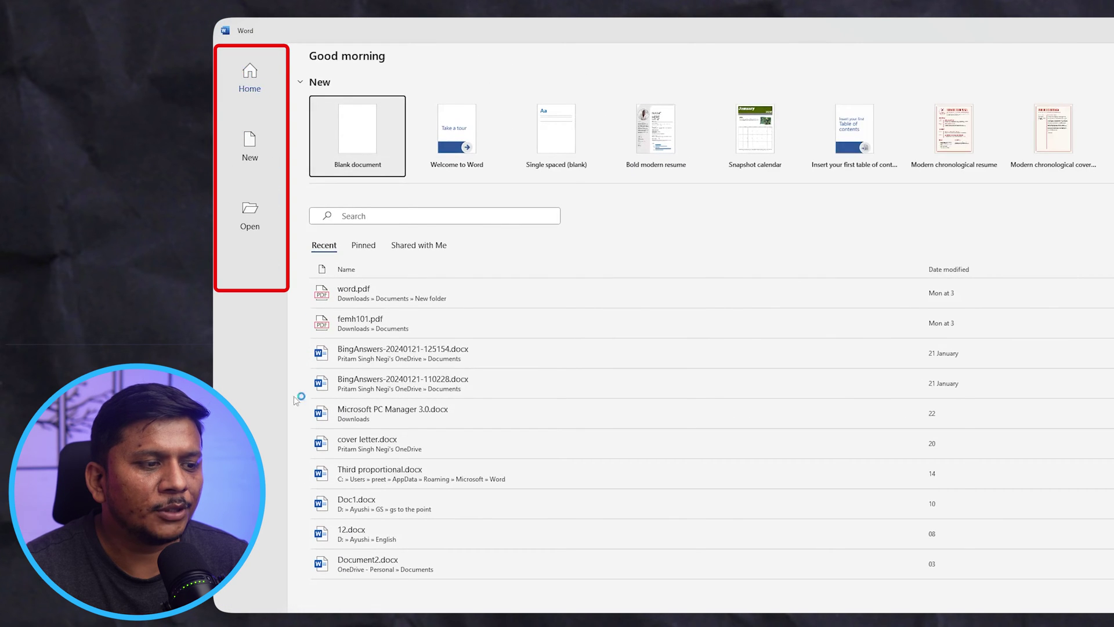
pyautogui.click(250, 78)
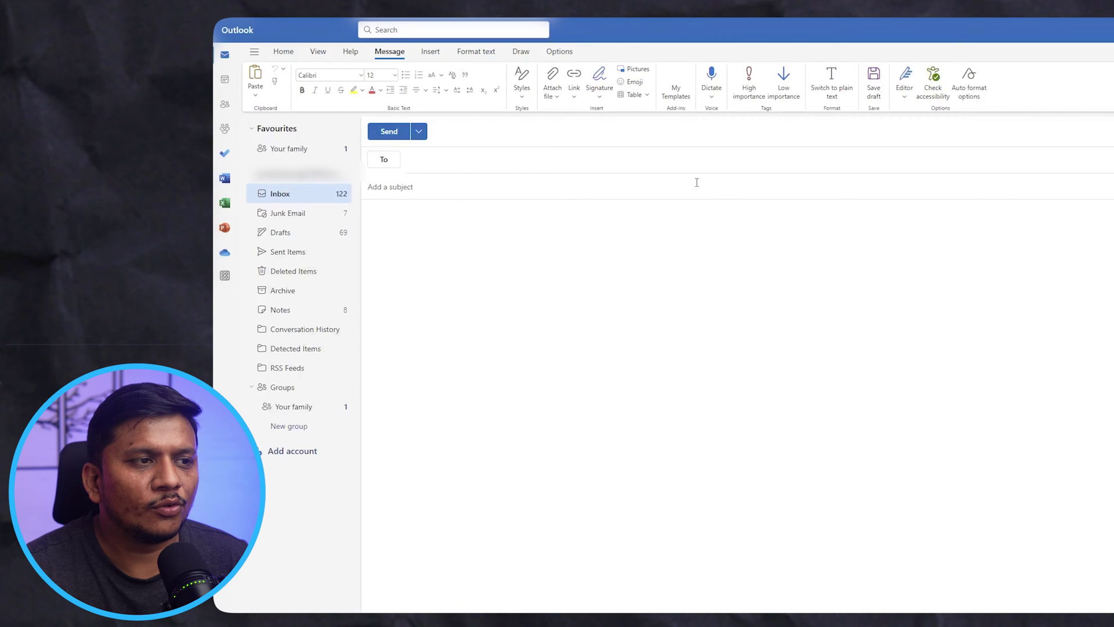
pyautogui.click(255, 51)
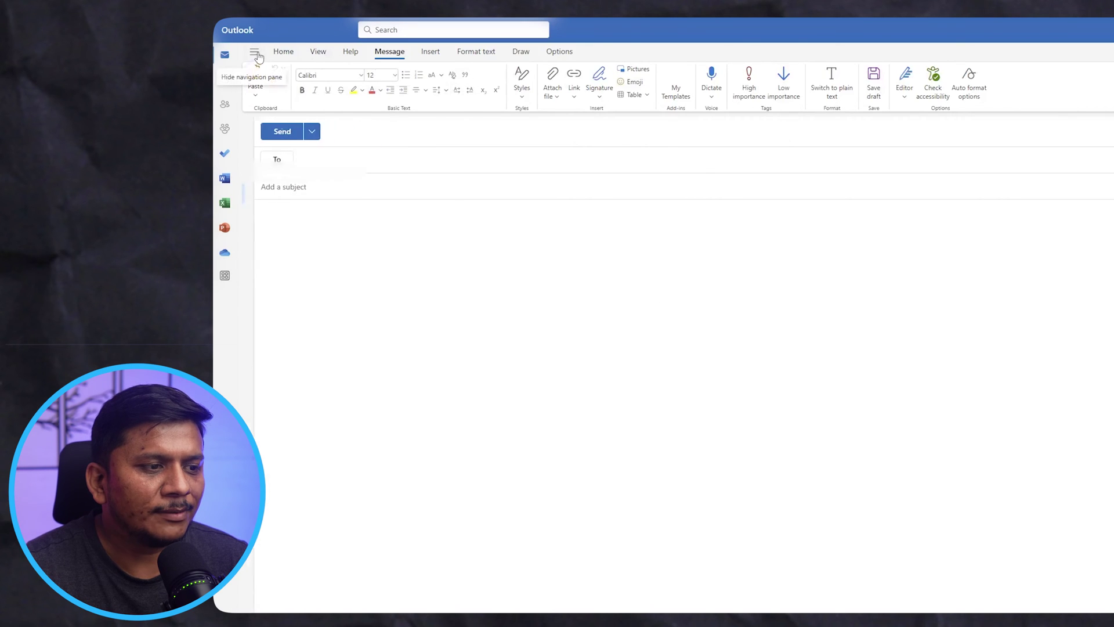
pyautogui.click(255, 52)
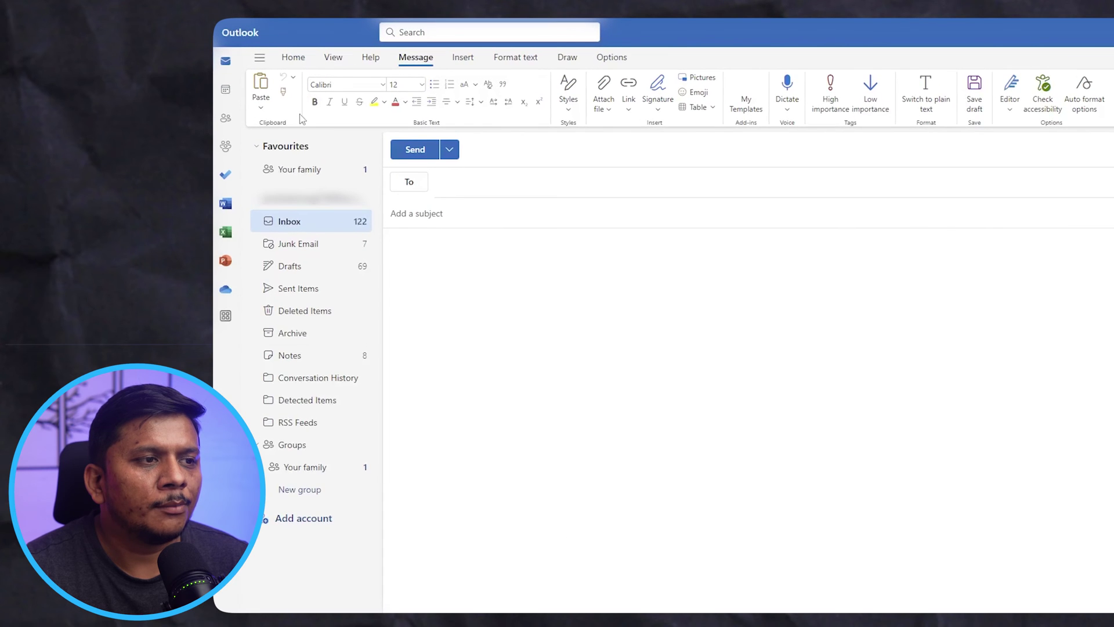
pyautogui.click(336, 59)
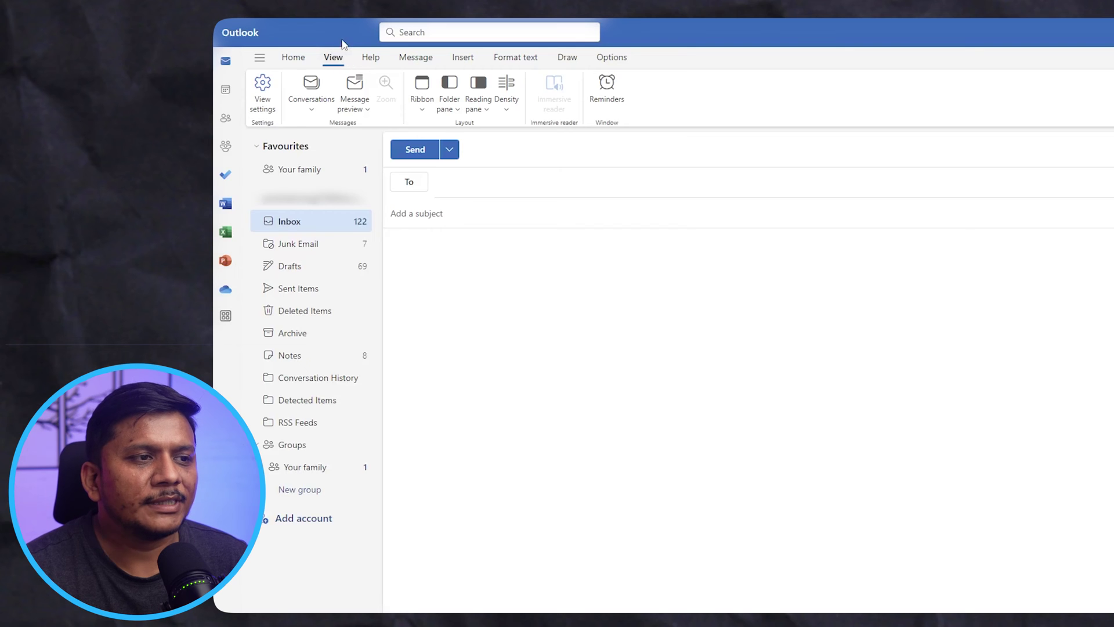
pyautogui.click(370, 59)
pyautogui.click(342, 61)
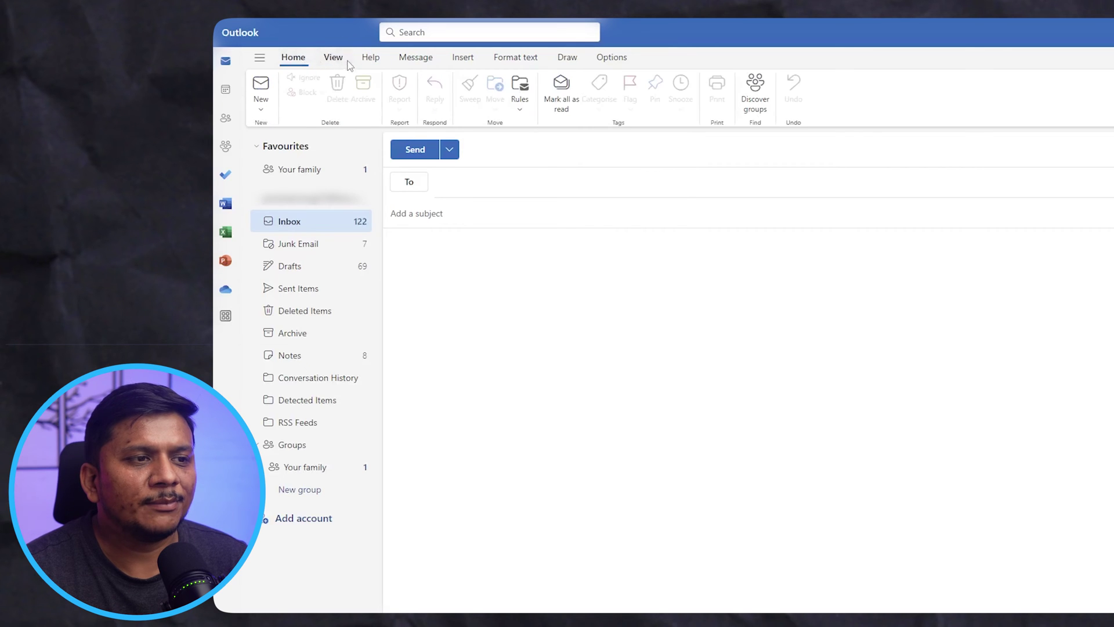
pyautogui.click(415, 58)
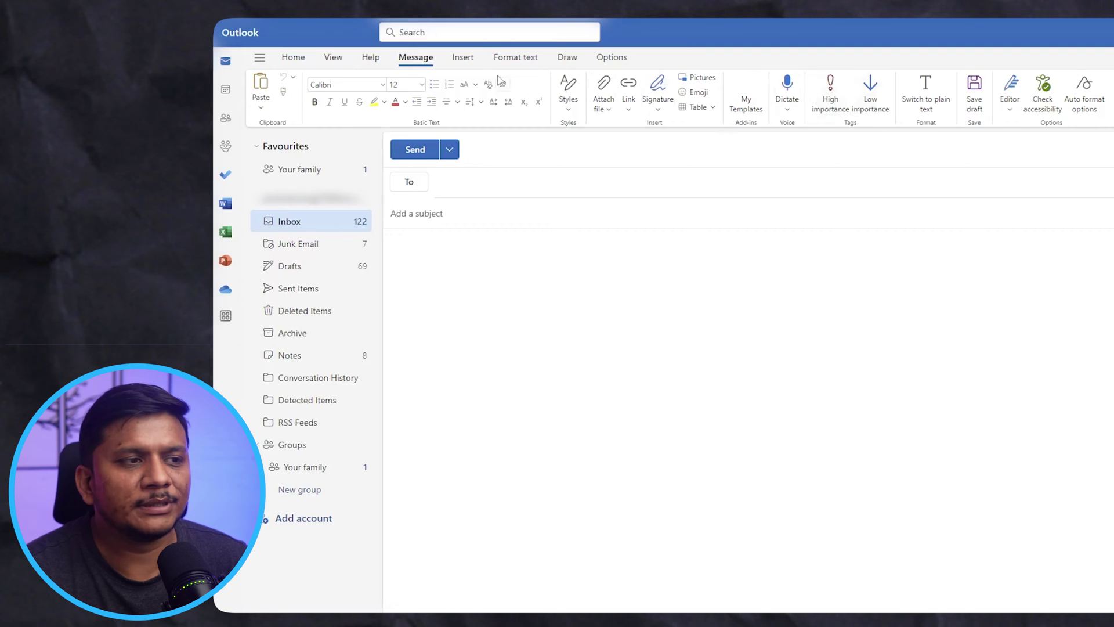
# Step: Switch to the Simplified ribbon and look through its Home, Help, Message, Insert, Format and Draw tabs
pyautogui.click(326, 59)
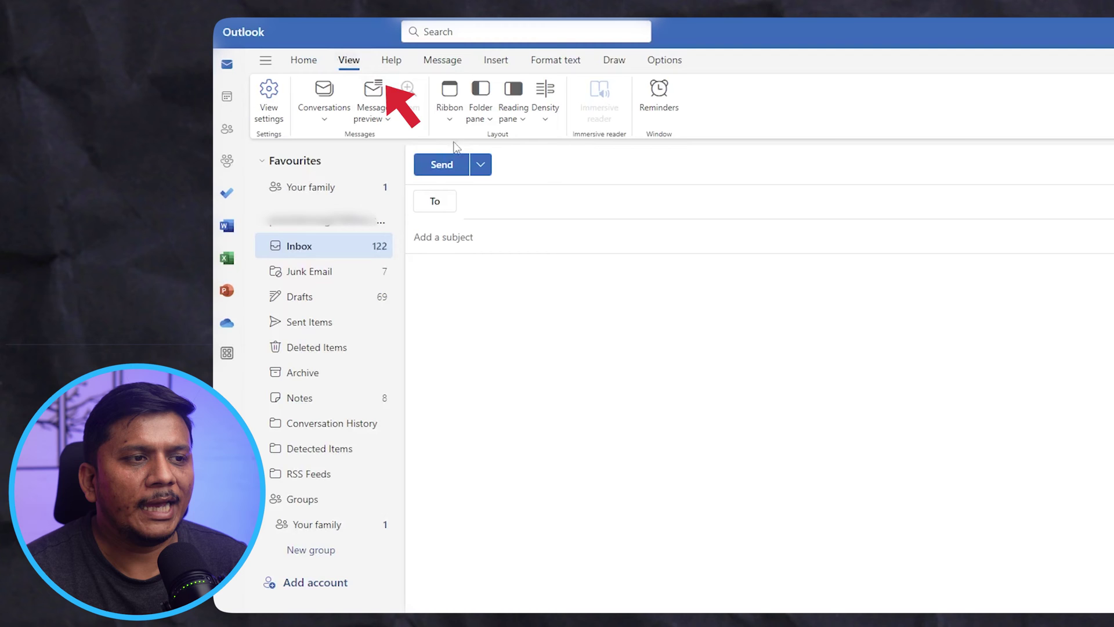
pyautogui.click(451, 116)
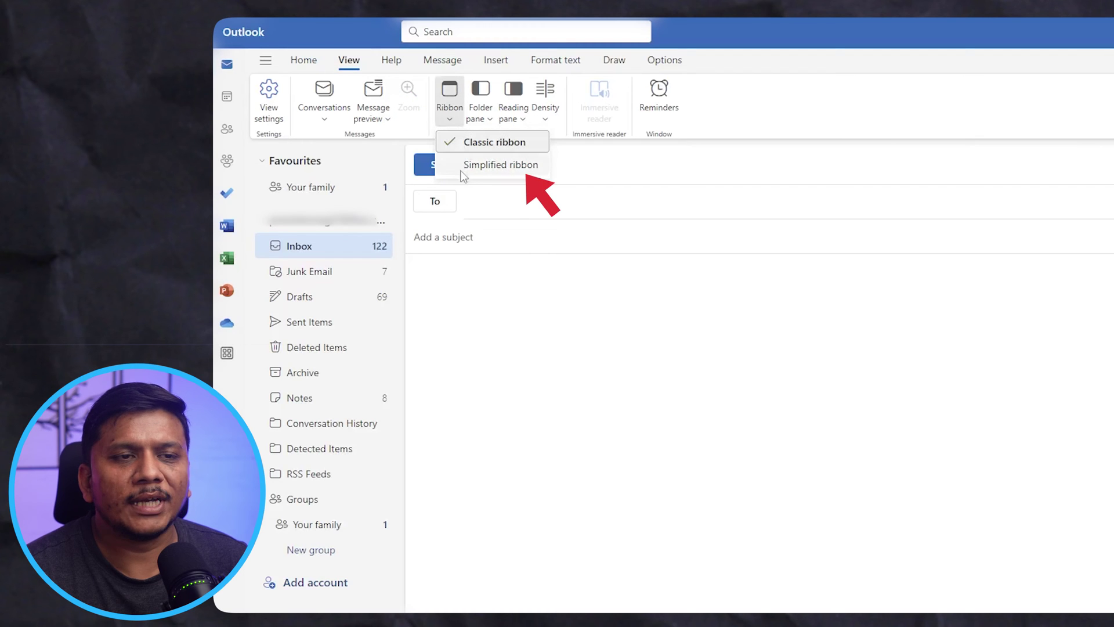
pyautogui.click(478, 166)
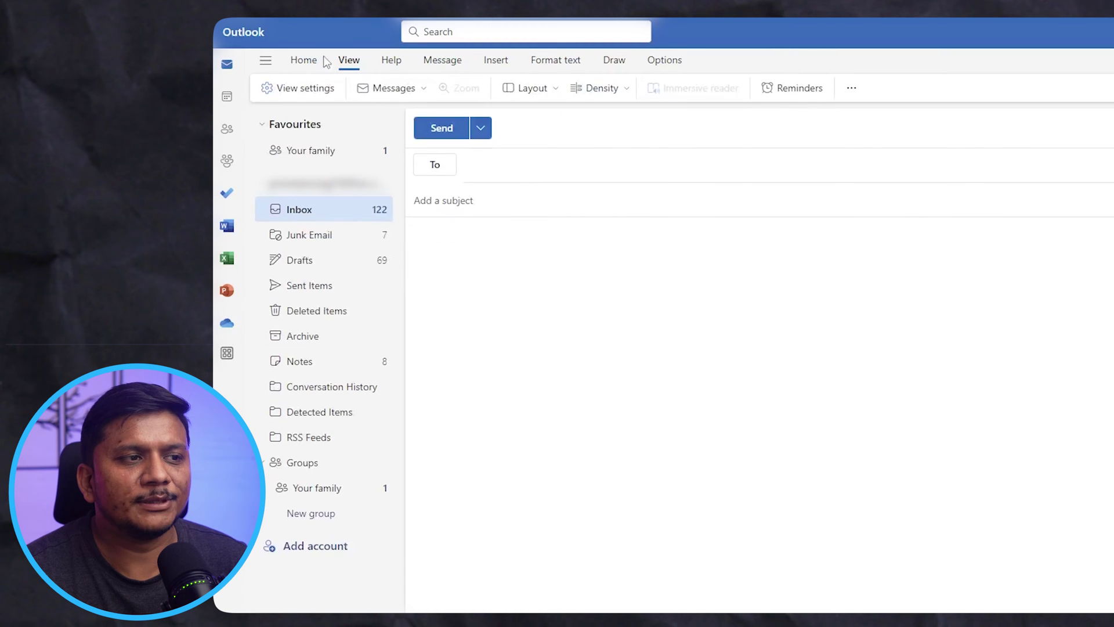
pyautogui.click(305, 61)
pyautogui.click(382, 63)
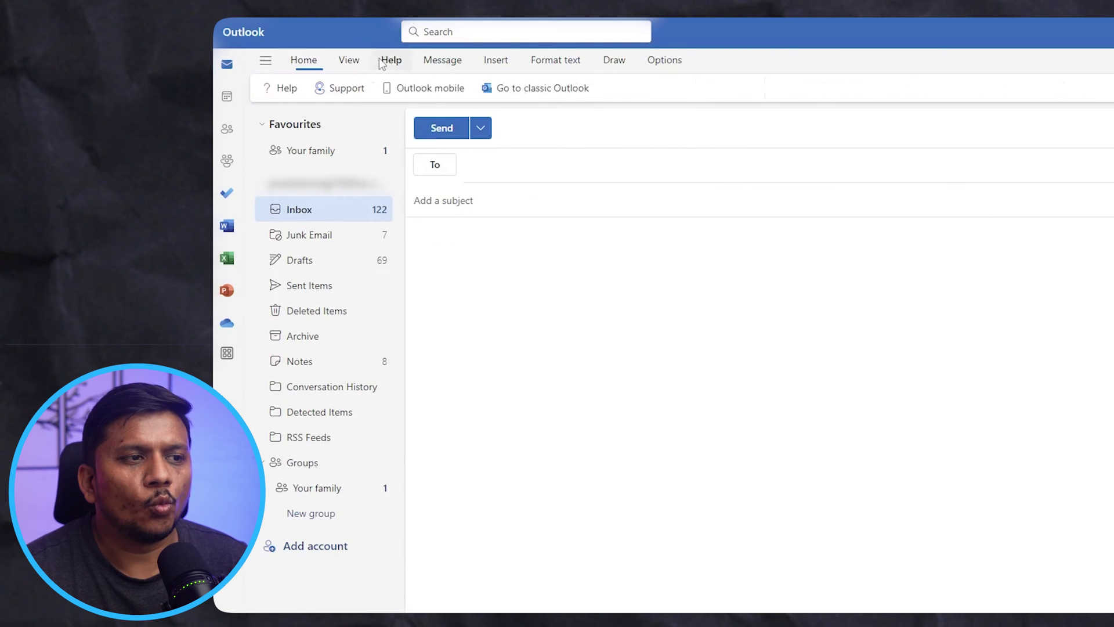
pyautogui.click(436, 63)
pyautogui.click(492, 62)
pyautogui.click(551, 63)
pyautogui.click(596, 61)
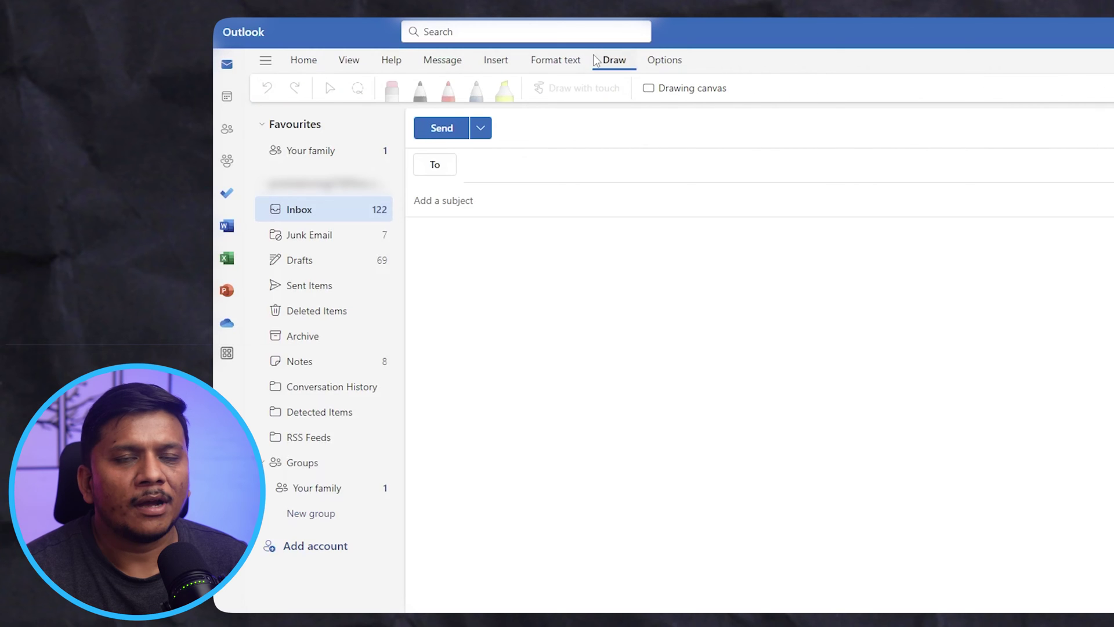
# Step: Open the View tab's Layout options and dismiss them without changing anything
pyautogui.click(348, 62)
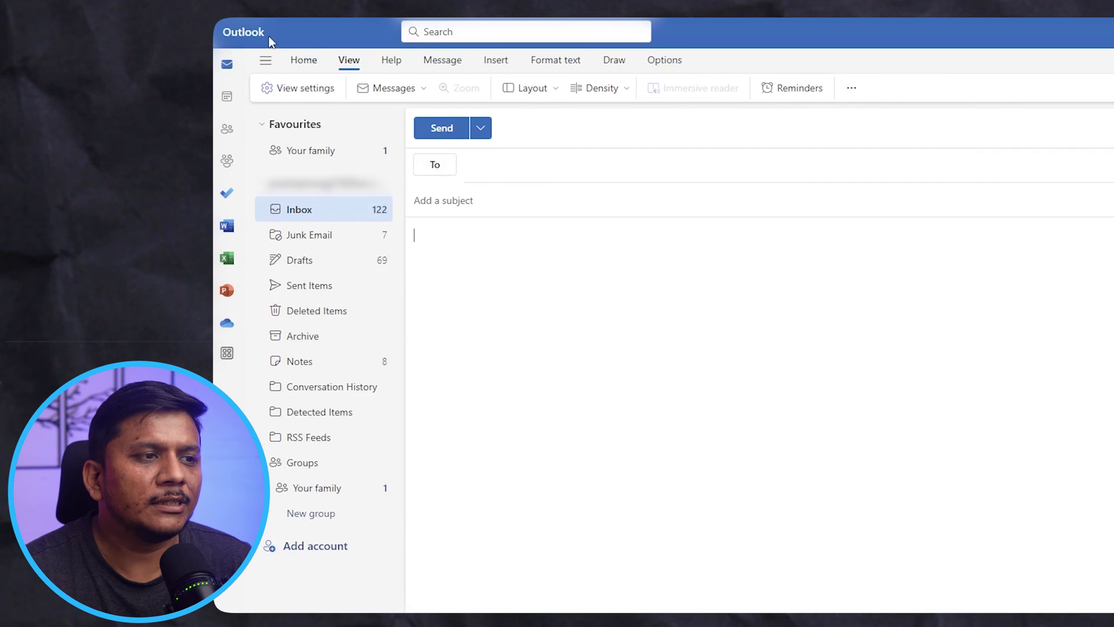
pyautogui.click(533, 93)
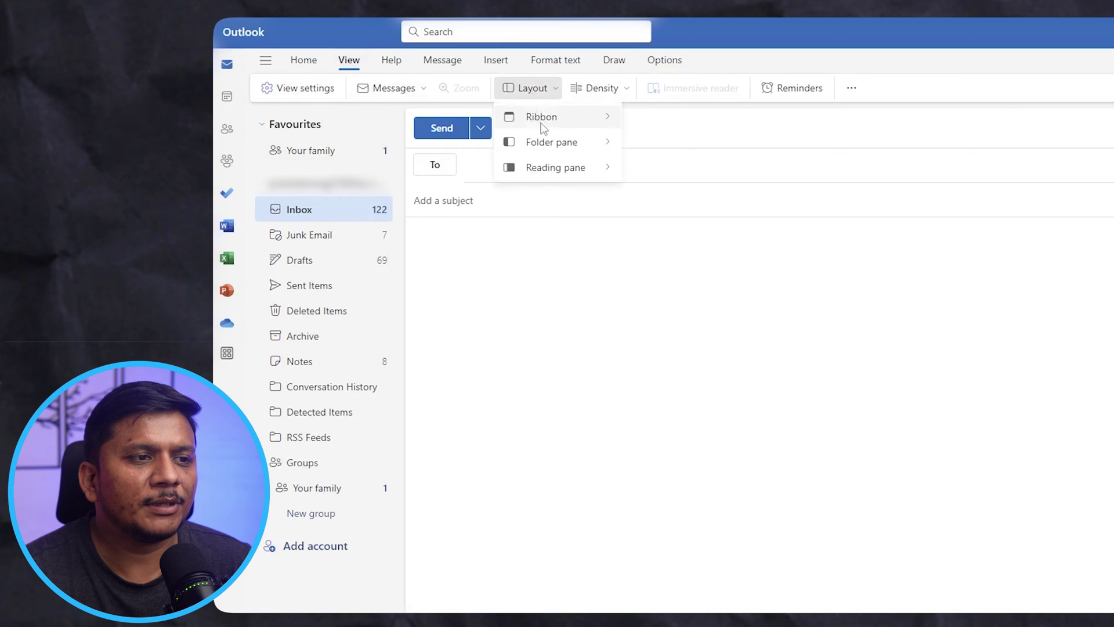
pyautogui.moveTo(539, 118)
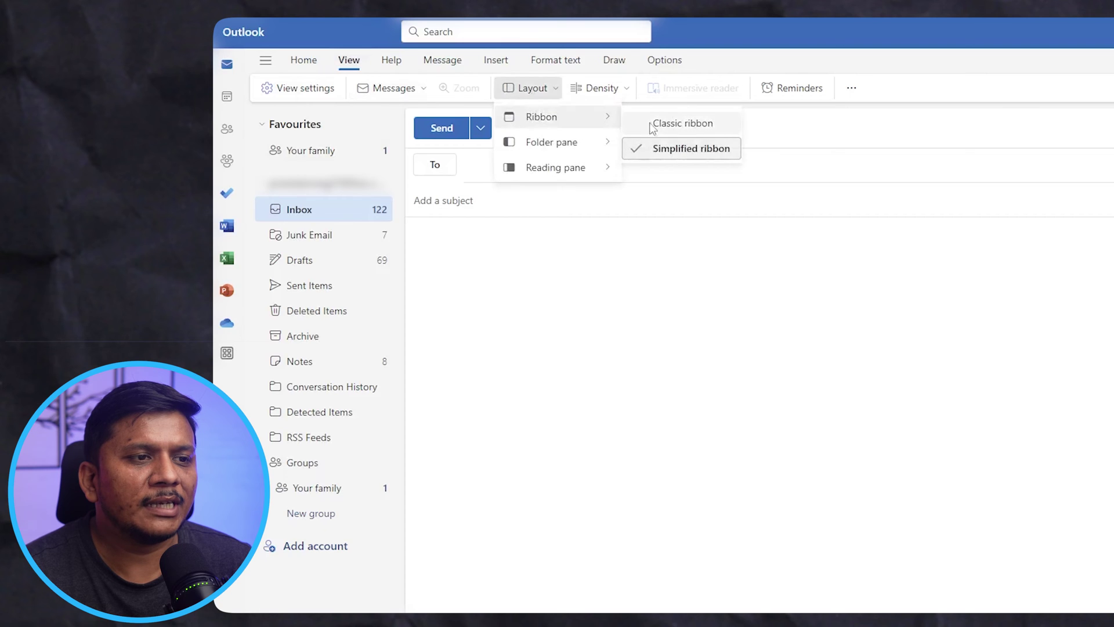
pyautogui.click(695, 130)
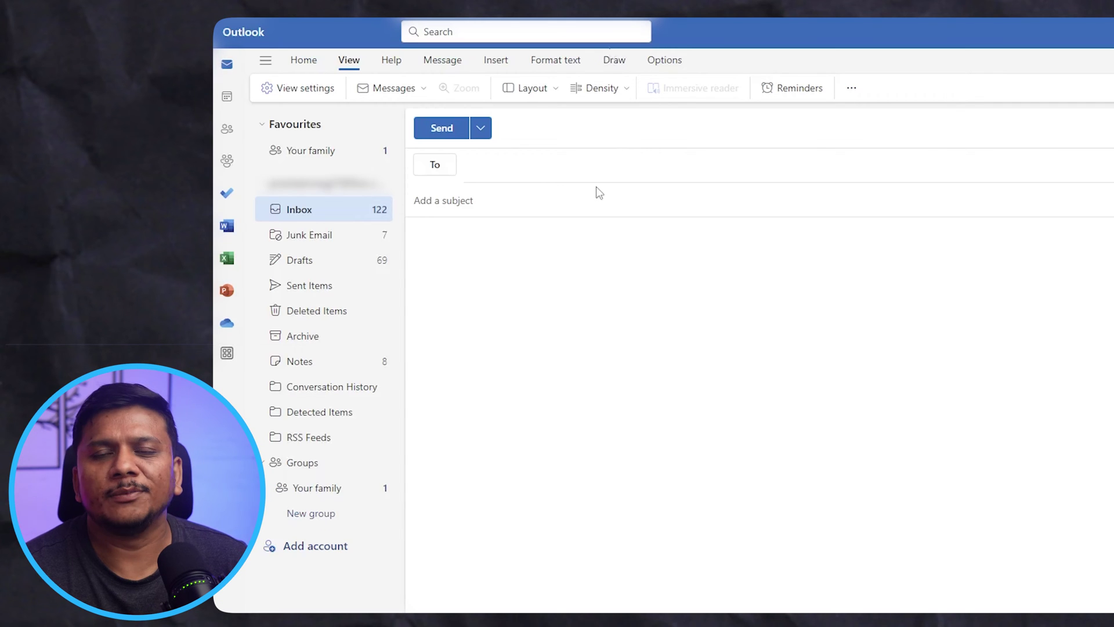
pyautogui.scroll(-3, 406, 63)
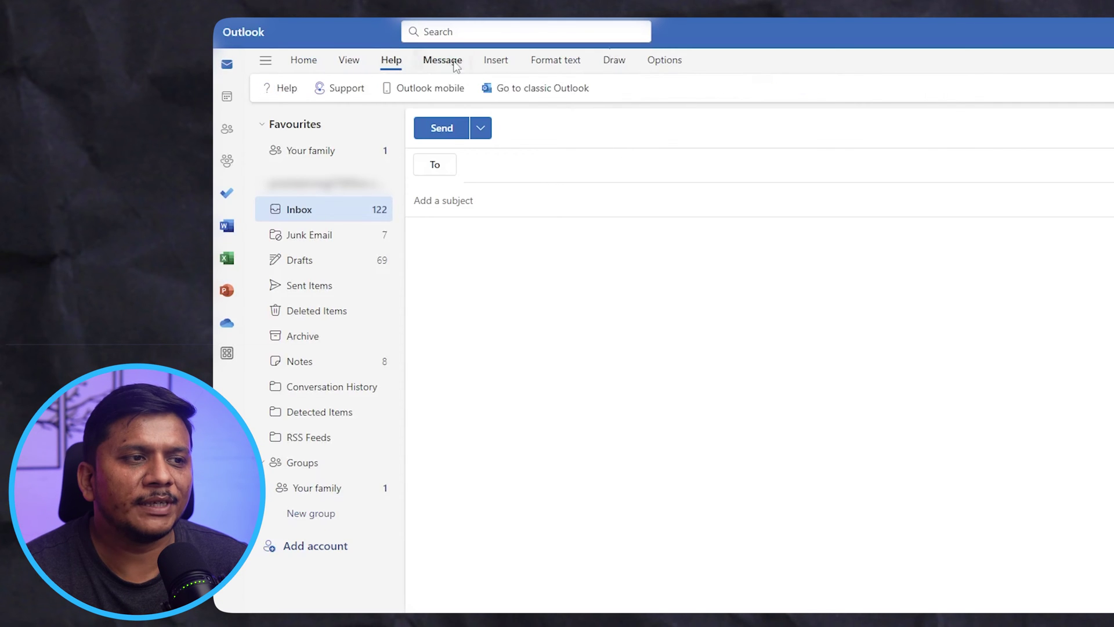
pyautogui.scroll(3, 348, 60)
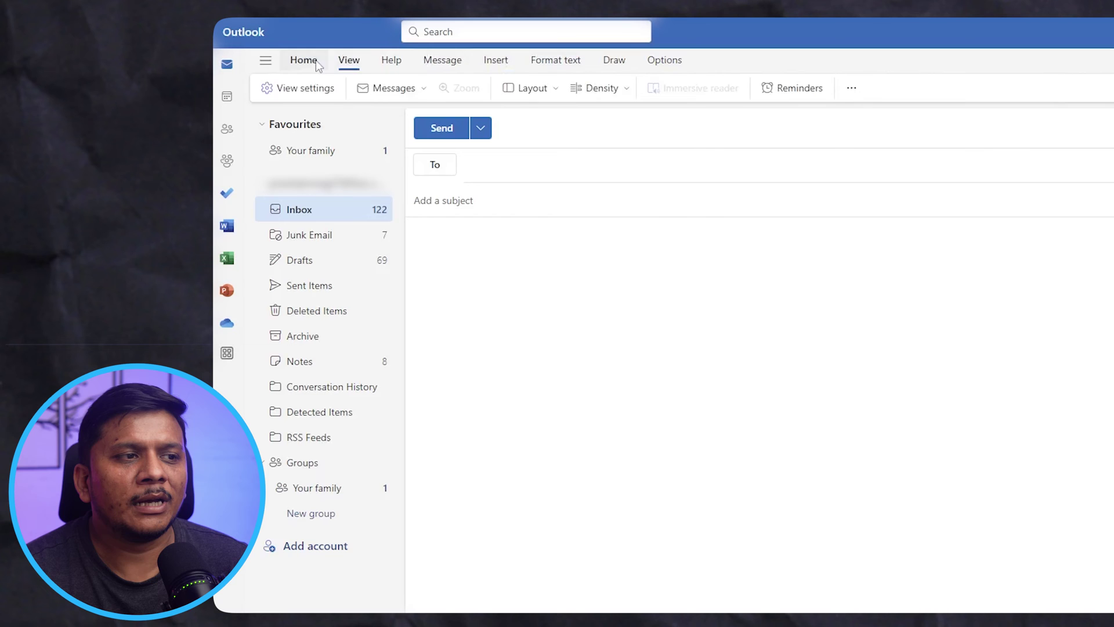
pyautogui.scroll(-2, 406, 61)
pyautogui.scroll(-1, 540, 73)
# Step: Switch the ribbon back to the Classic ribbon from View > Layout
pyautogui.click(348, 61)
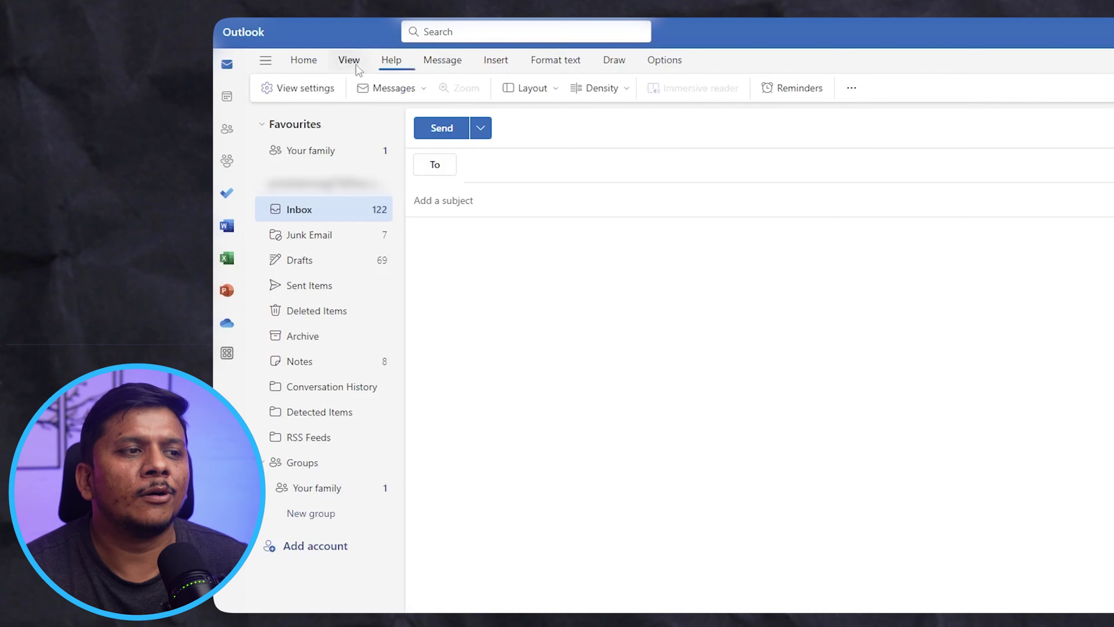
pyautogui.click(521, 93)
pyautogui.moveTo(545, 115)
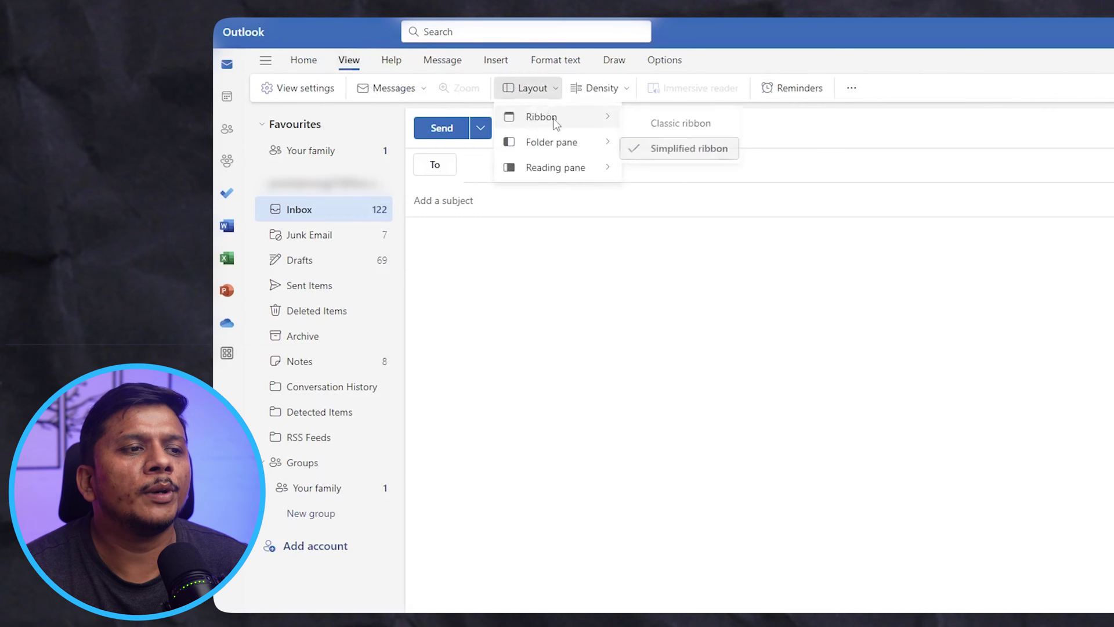
pyautogui.click(681, 127)
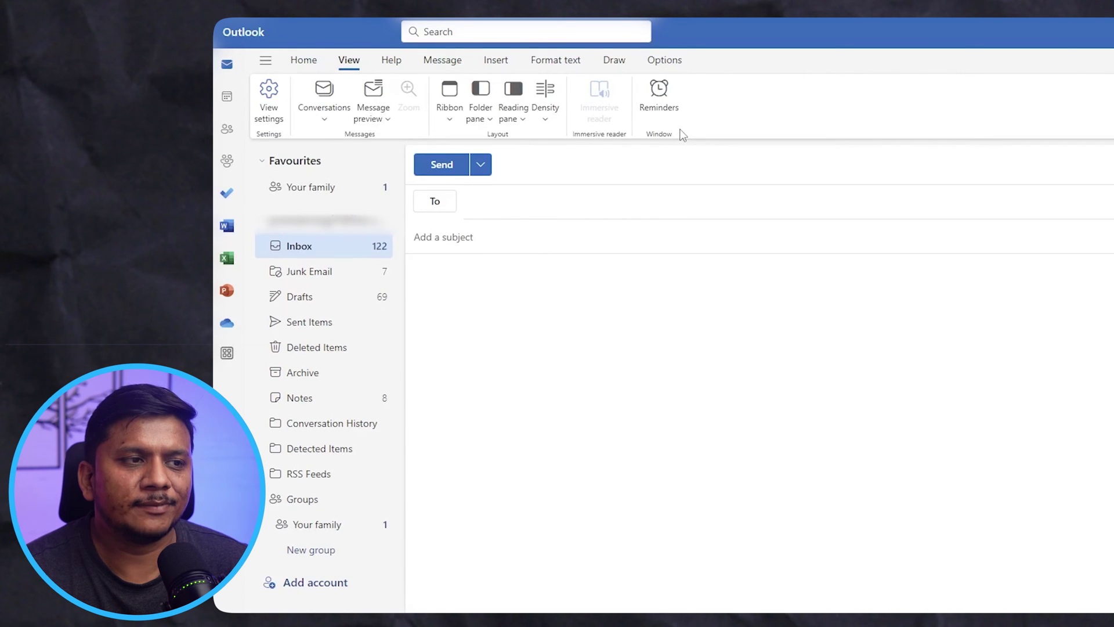
# Step: Hide the folder pane, then show it again from the Folder pane options
pyautogui.click(447, 115)
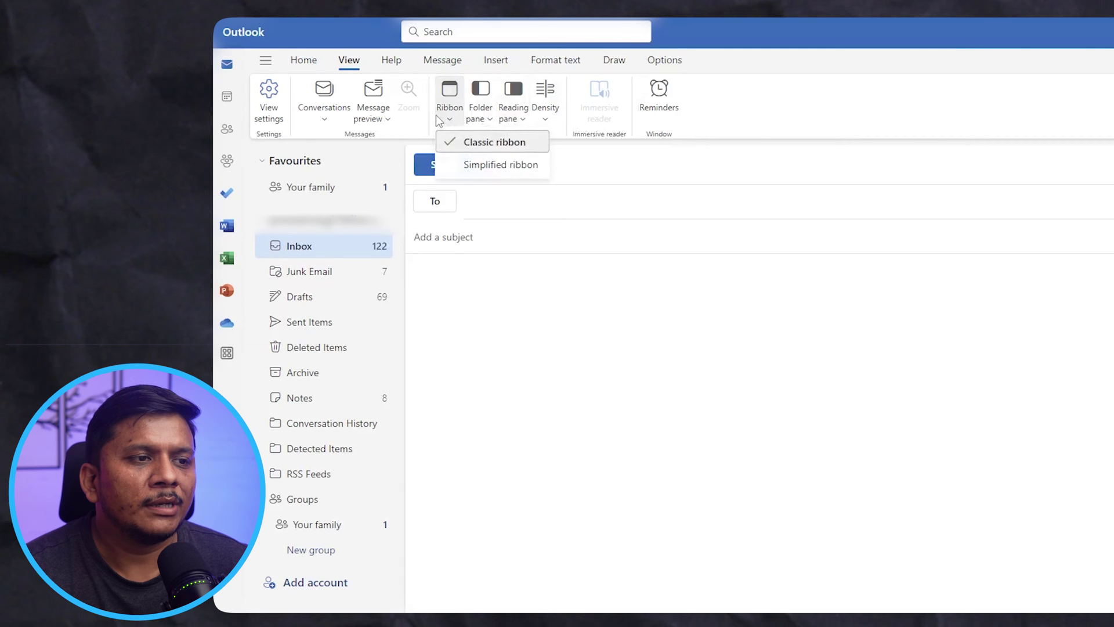
pyautogui.click(447, 117)
pyautogui.click(485, 119)
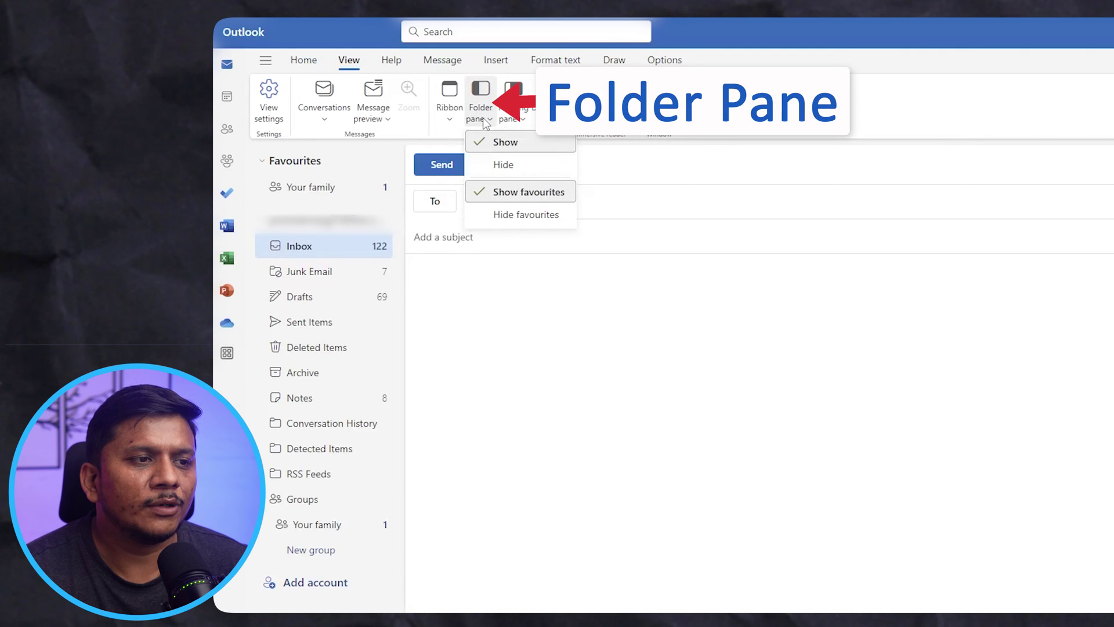
pyautogui.click(511, 168)
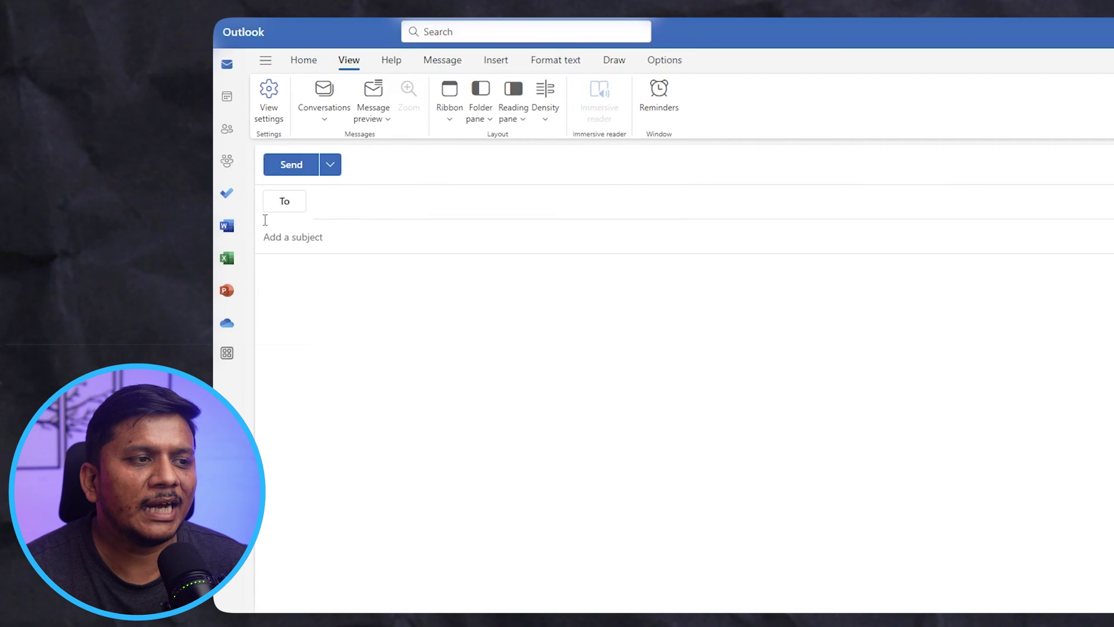
pyautogui.click(485, 116)
pyautogui.click(504, 142)
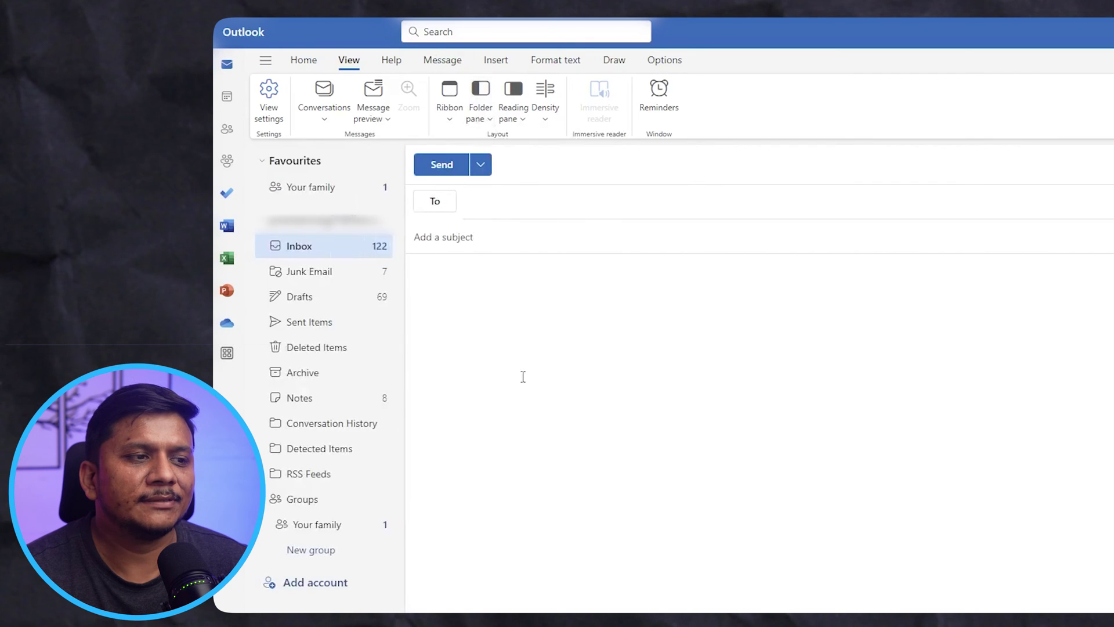
# Step: Collapse the account's folder list and try hiding the Favourites section
pyautogui.click(277, 220)
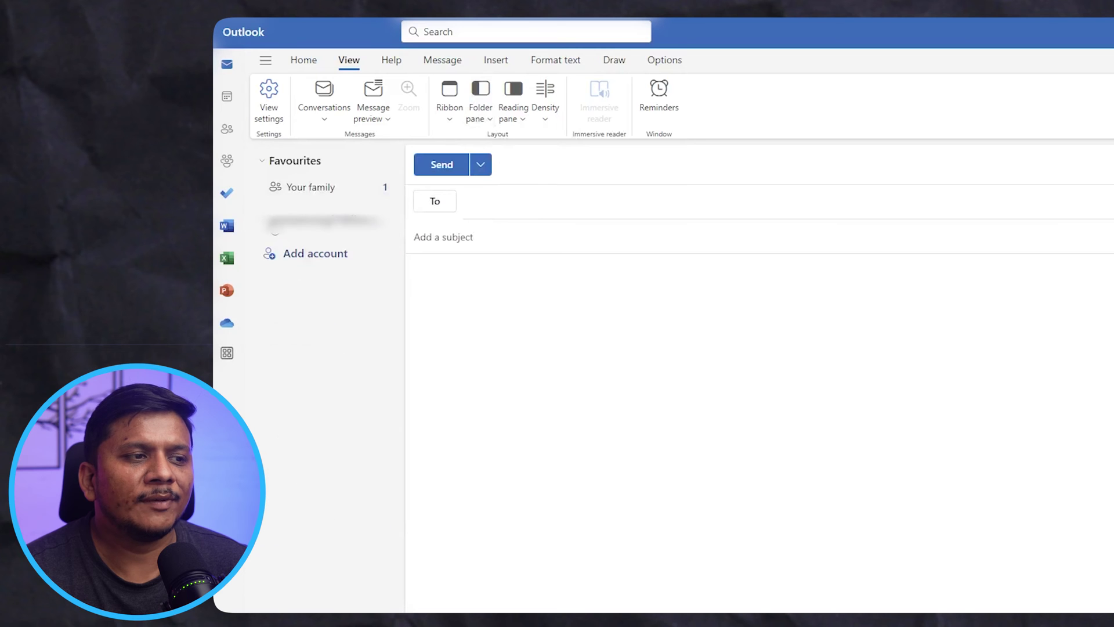
pyautogui.click(270, 223)
pyautogui.click(270, 228)
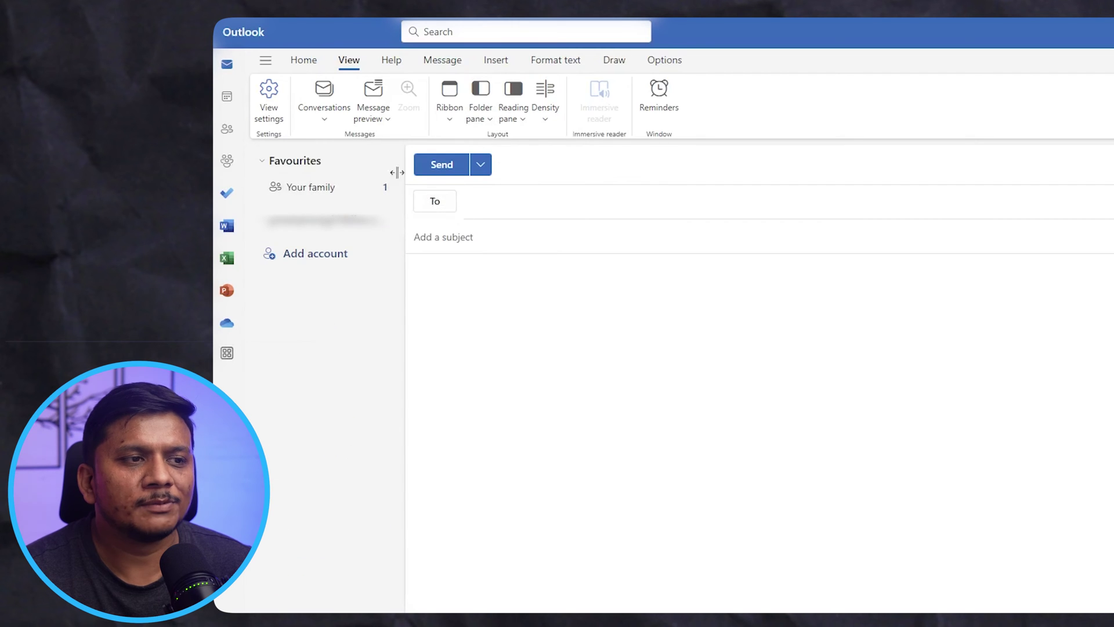
pyautogui.click(488, 118)
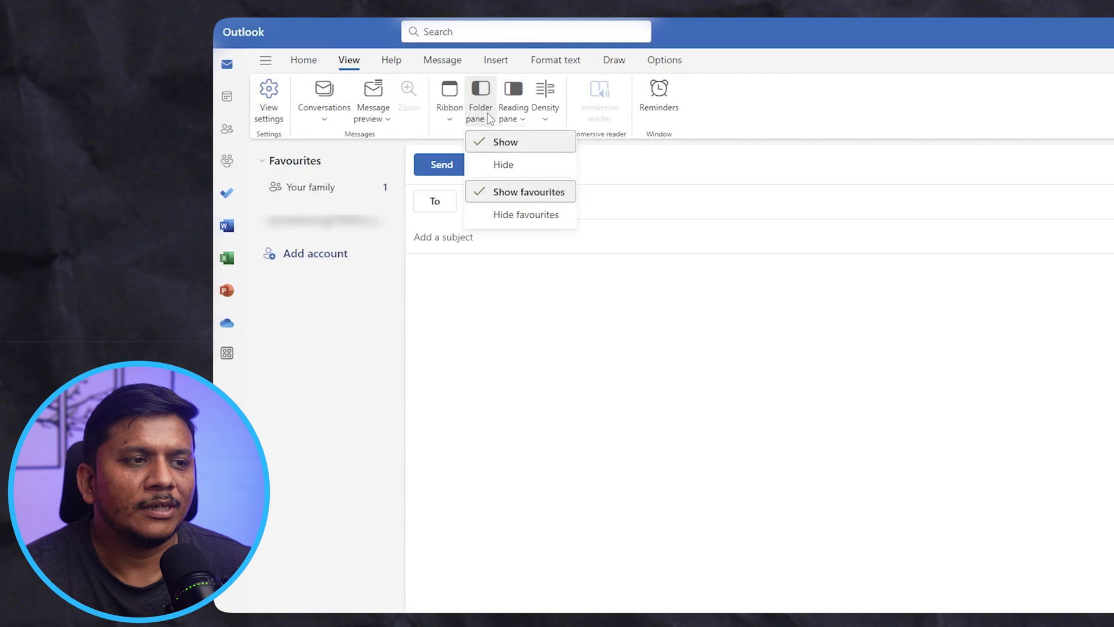
pyautogui.click(518, 215)
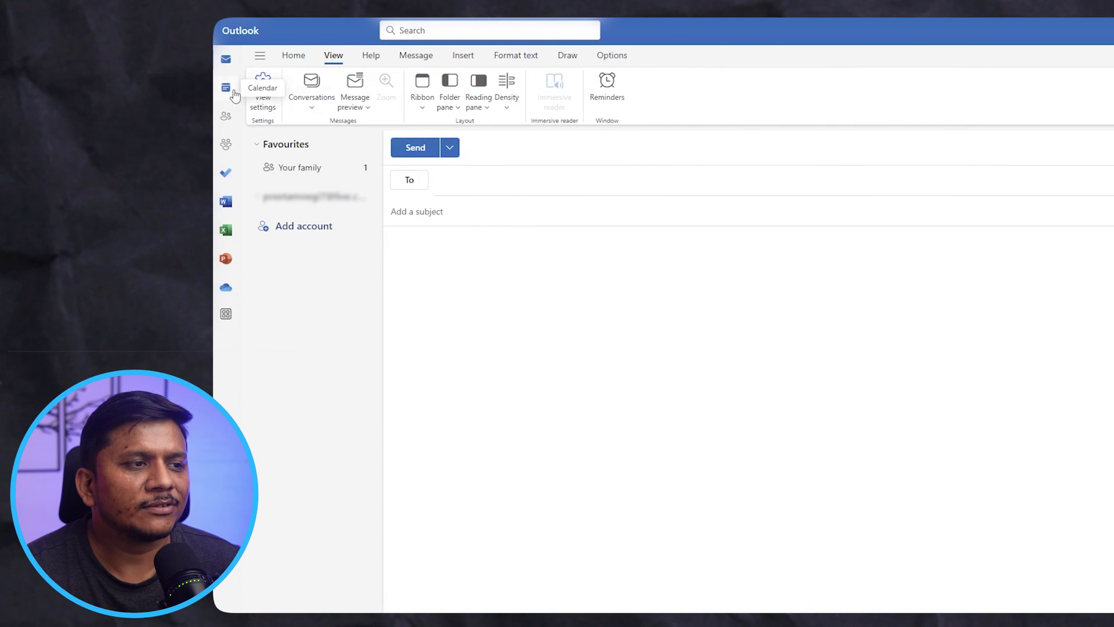
# Step: Open the Junk Email folder and cycle list density through Cozy and Compact back to Roomy
pyautogui.click(313, 197)
pyautogui.click(313, 242)
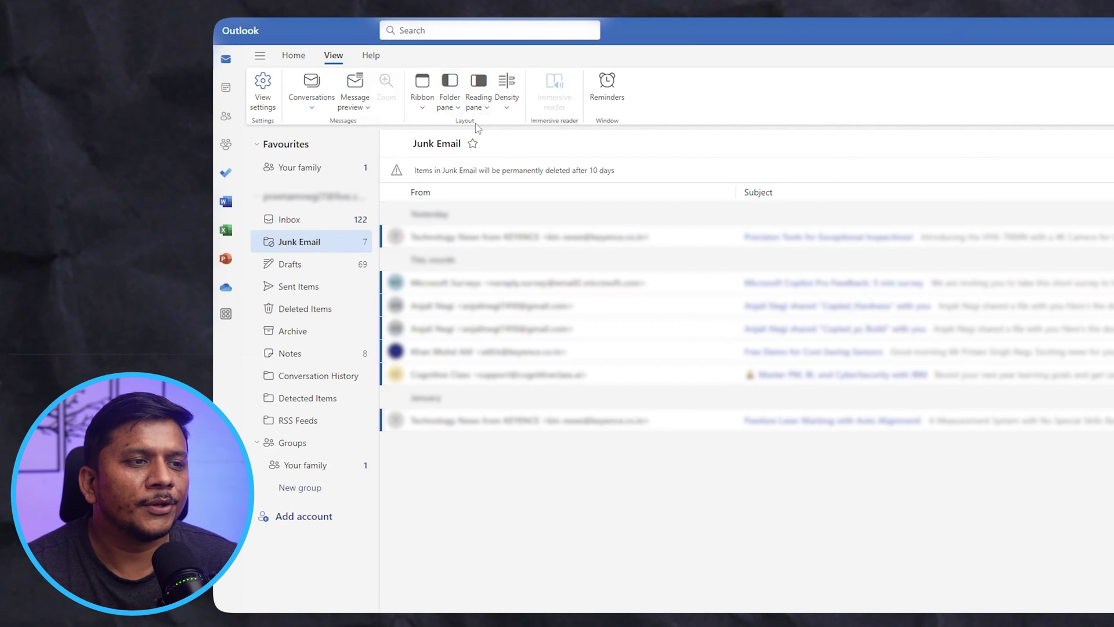
pyautogui.click(504, 108)
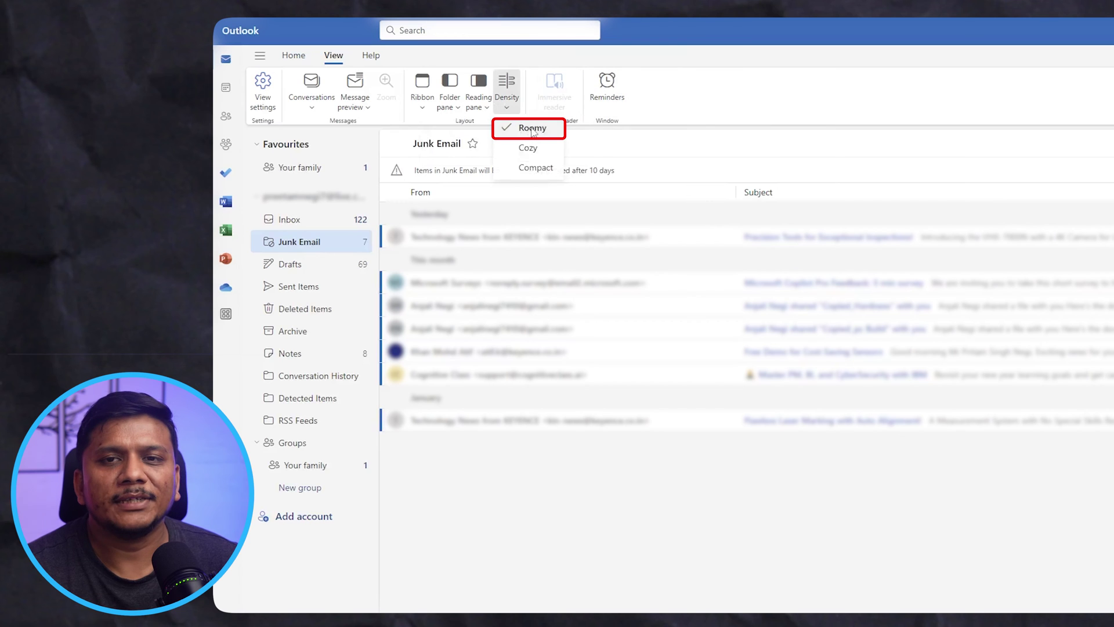
pyautogui.click(537, 148)
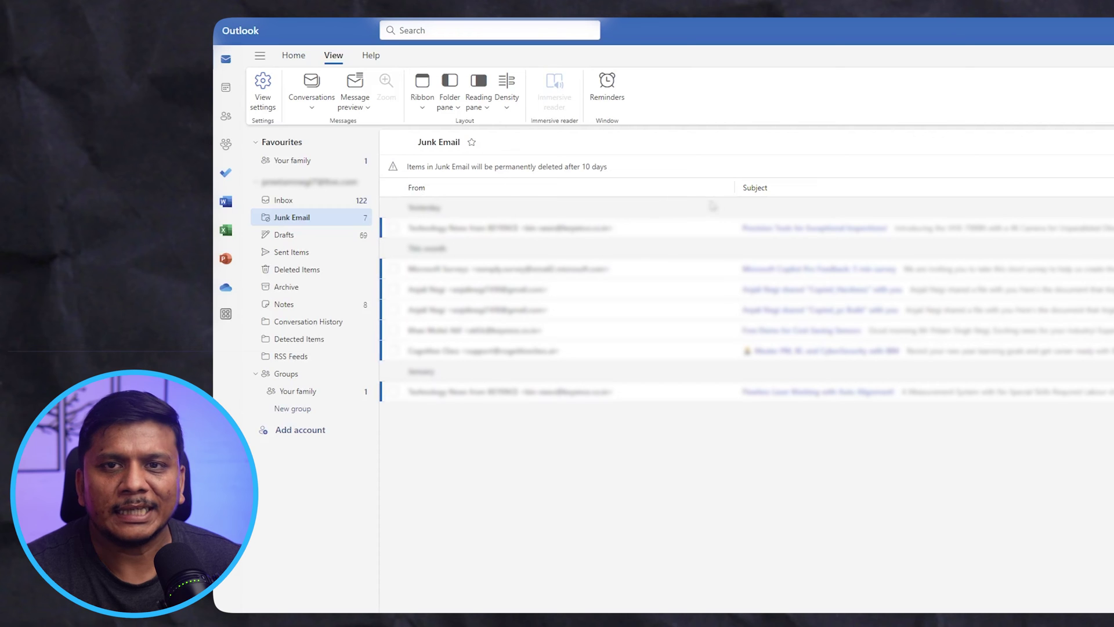
pyautogui.click(510, 106)
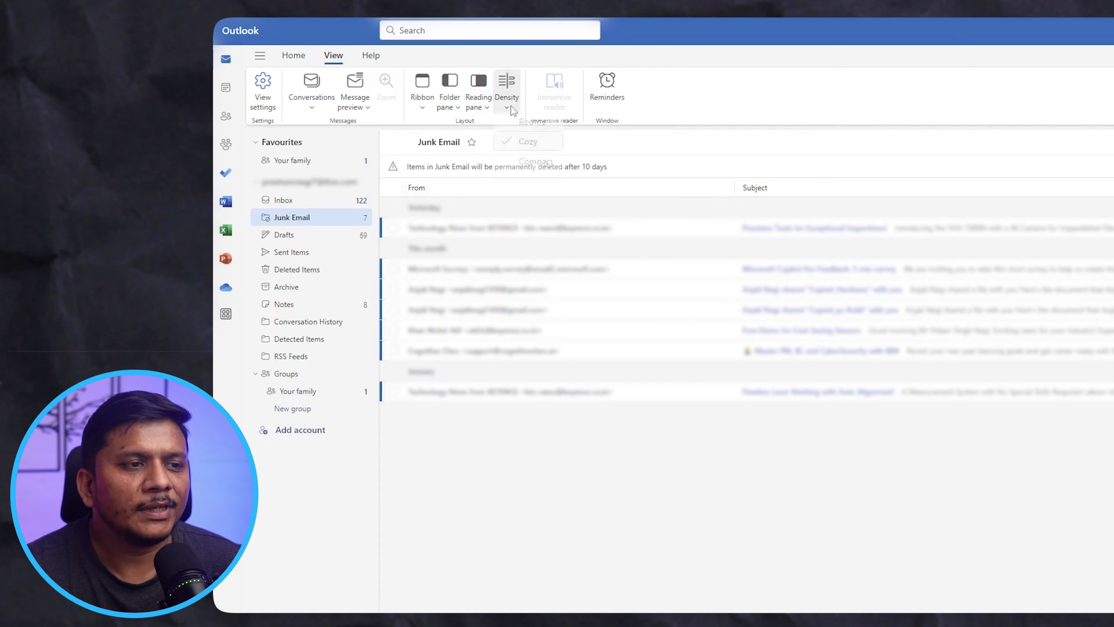
pyautogui.click(542, 169)
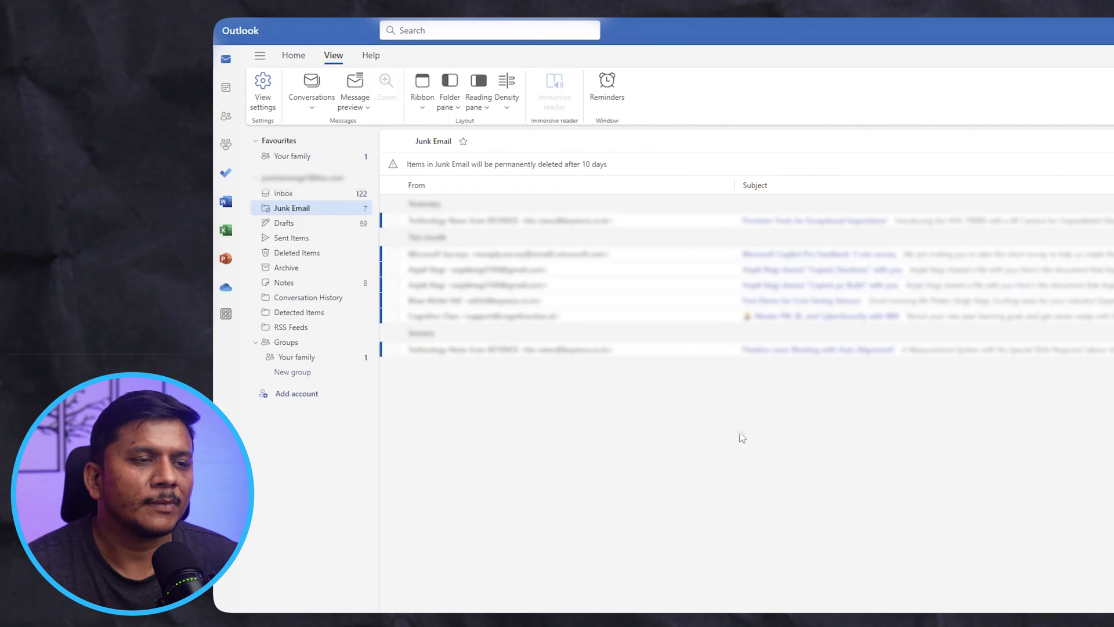
pyautogui.click(509, 106)
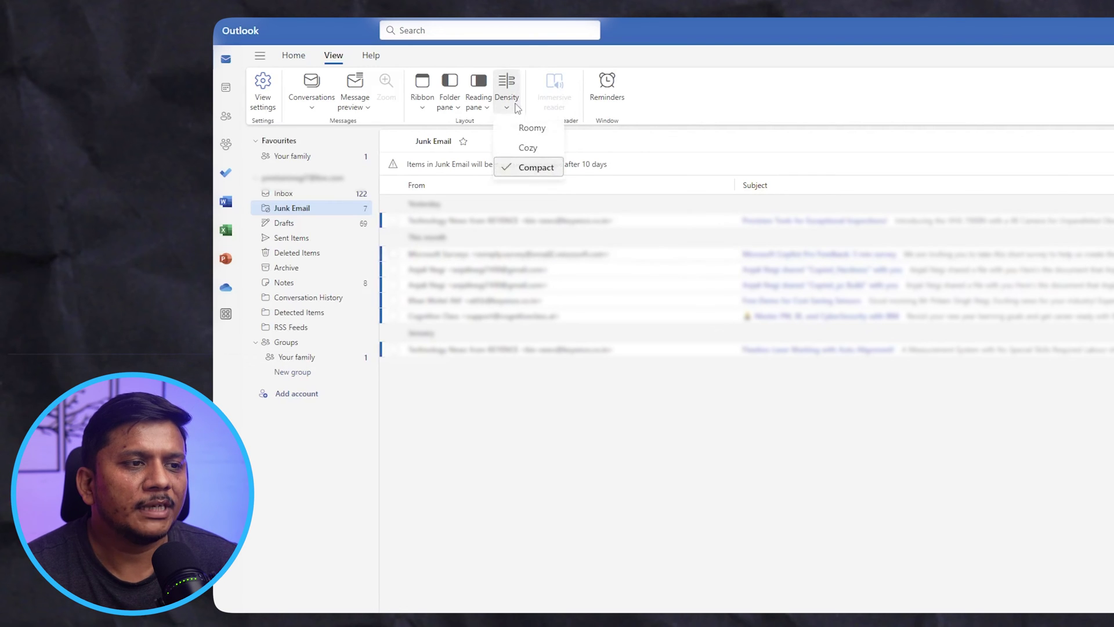
pyautogui.click(528, 131)
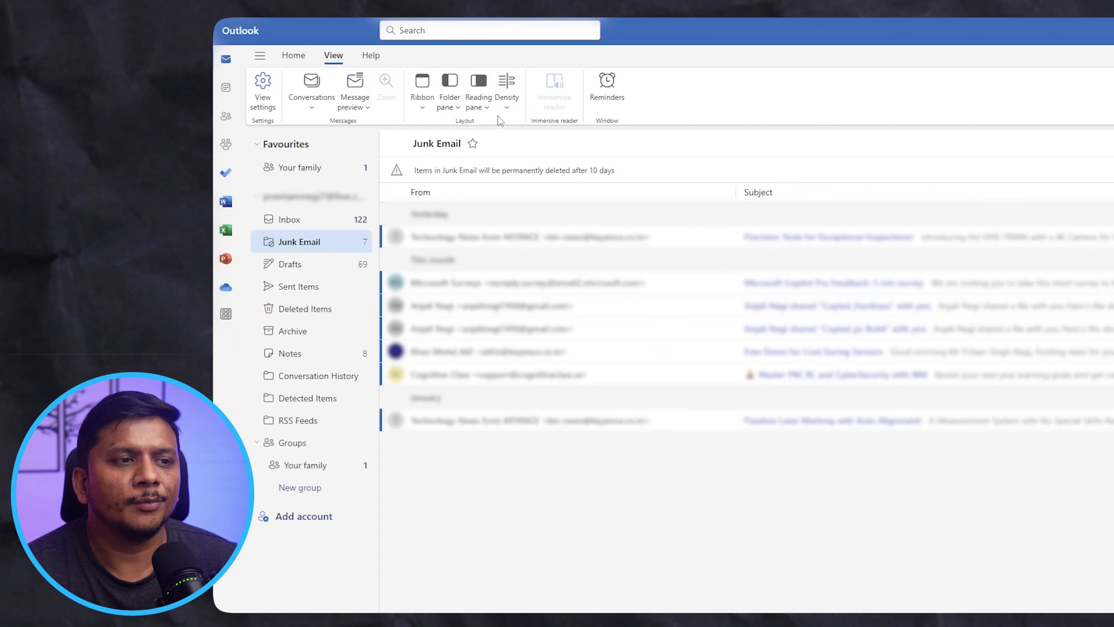
pyautogui.click(480, 107)
pyautogui.click(481, 111)
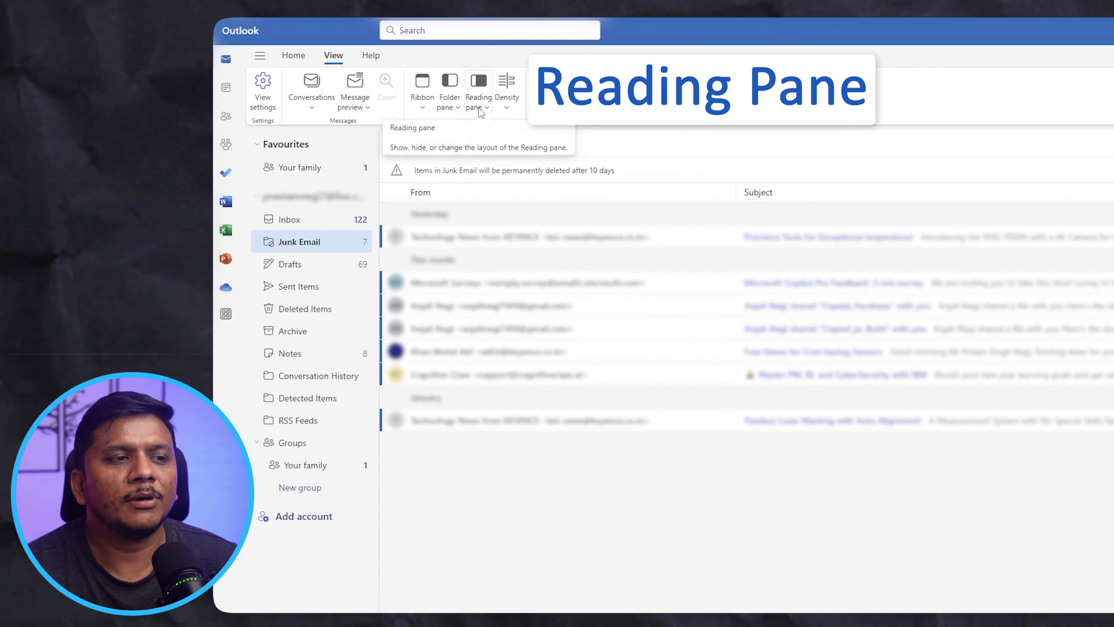
# Step: Show the reading pane on the right and read the survey, shared-file and KEYENCE junk messages
pyautogui.click(481, 112)
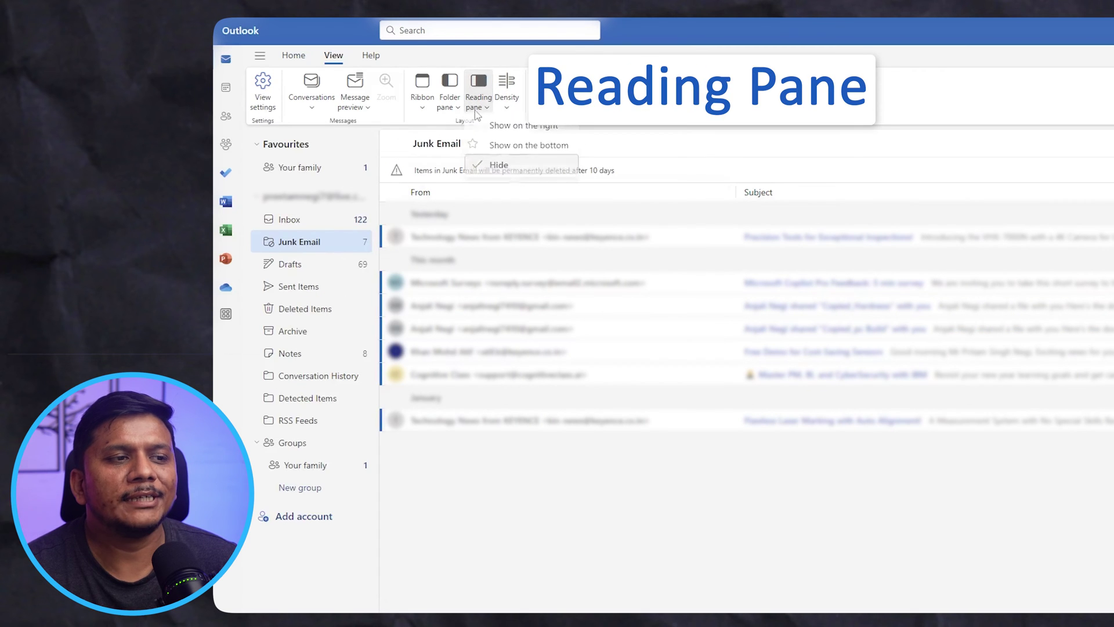
pyautogui.click(501, 133)
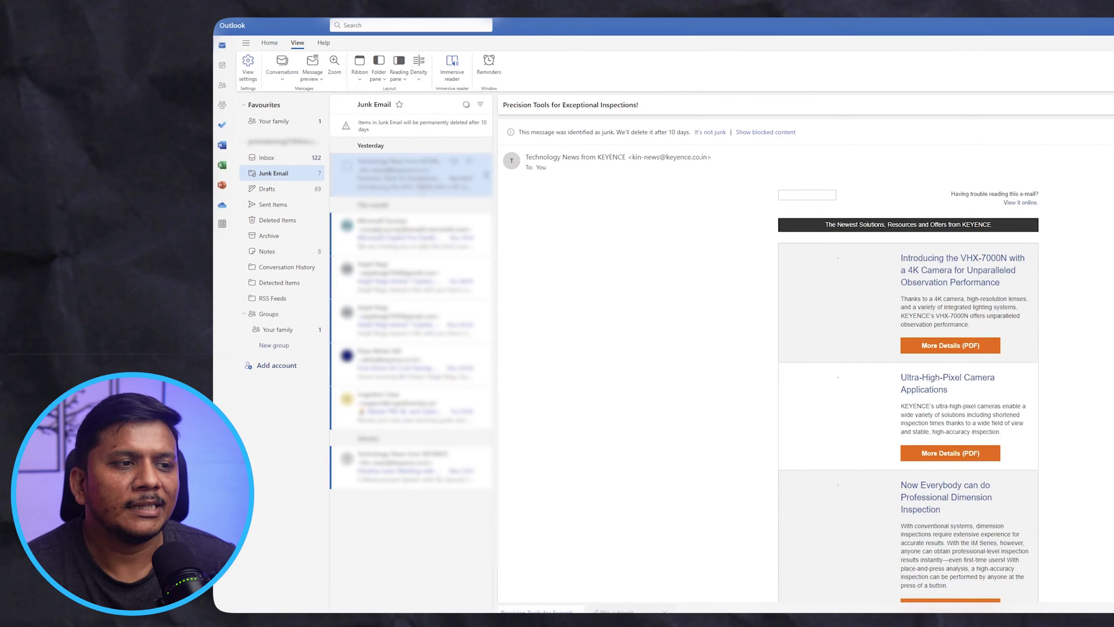
pyautogui.click(407, 232)
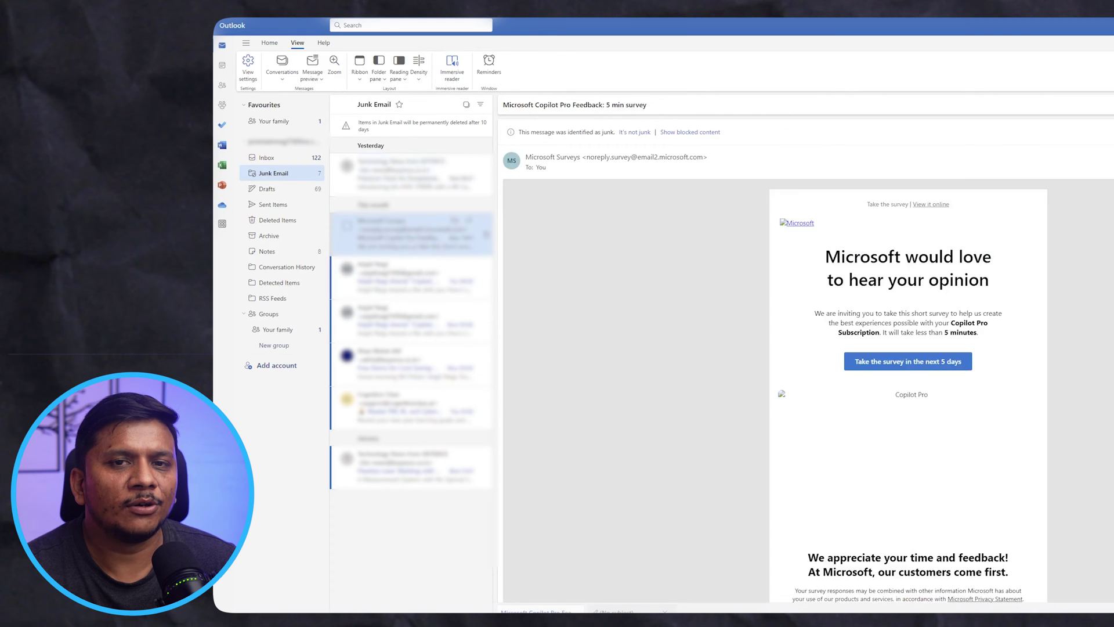
pyautogui.click(406, 277)
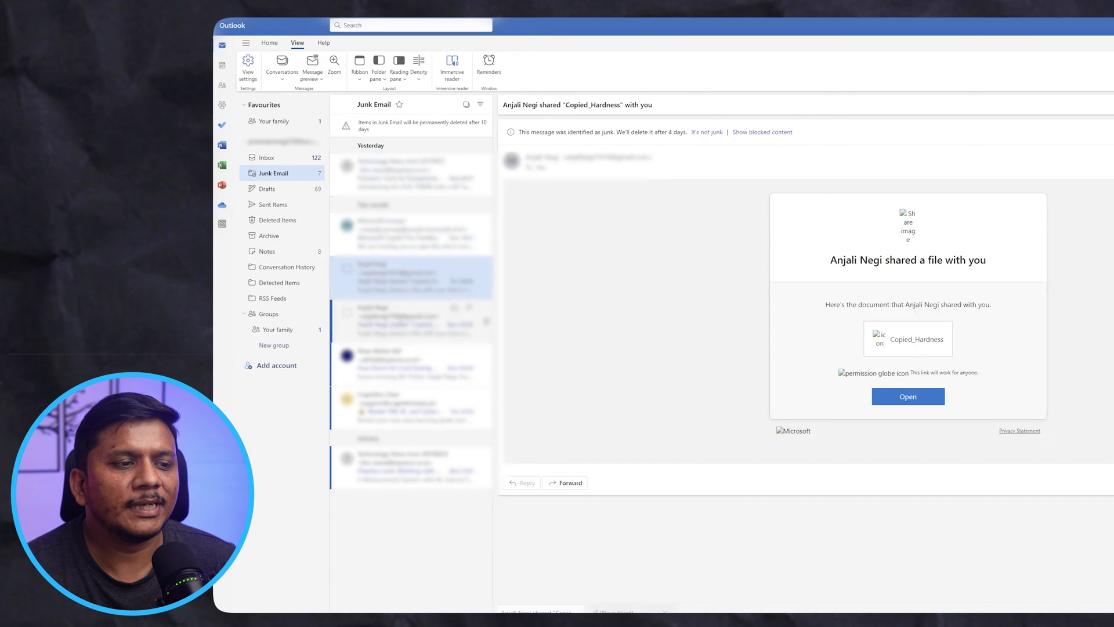
pyautogui.press('Up')
pyautogui.press('Up')
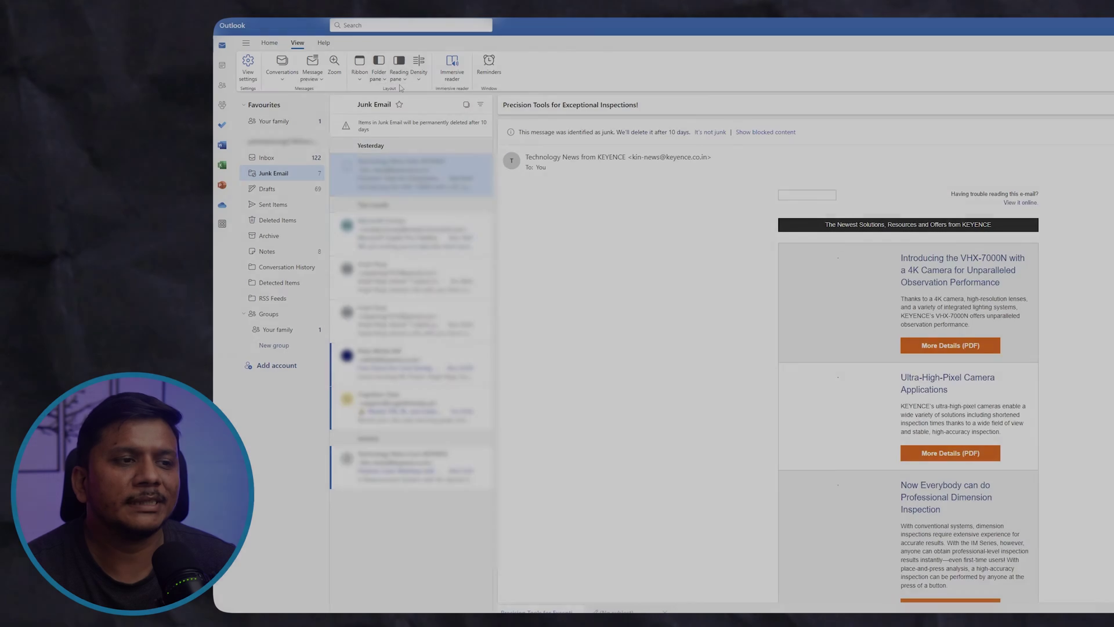
# Step: Move the reading pane below the message list, then back to the right
pyautogui.click(398, 73)
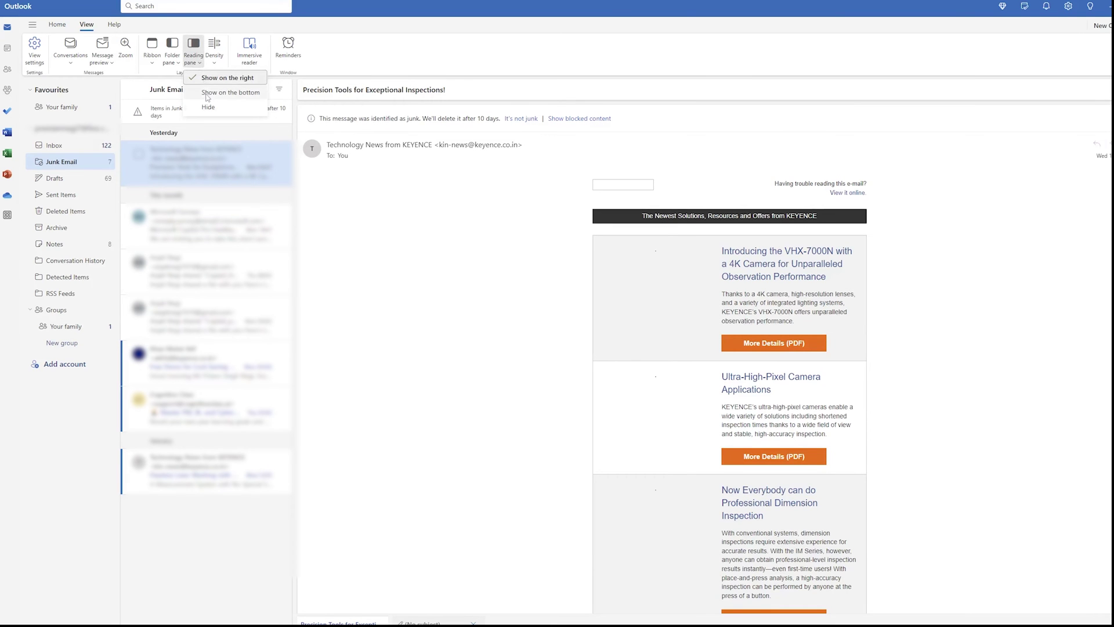
pyautogui.click(206, 96)
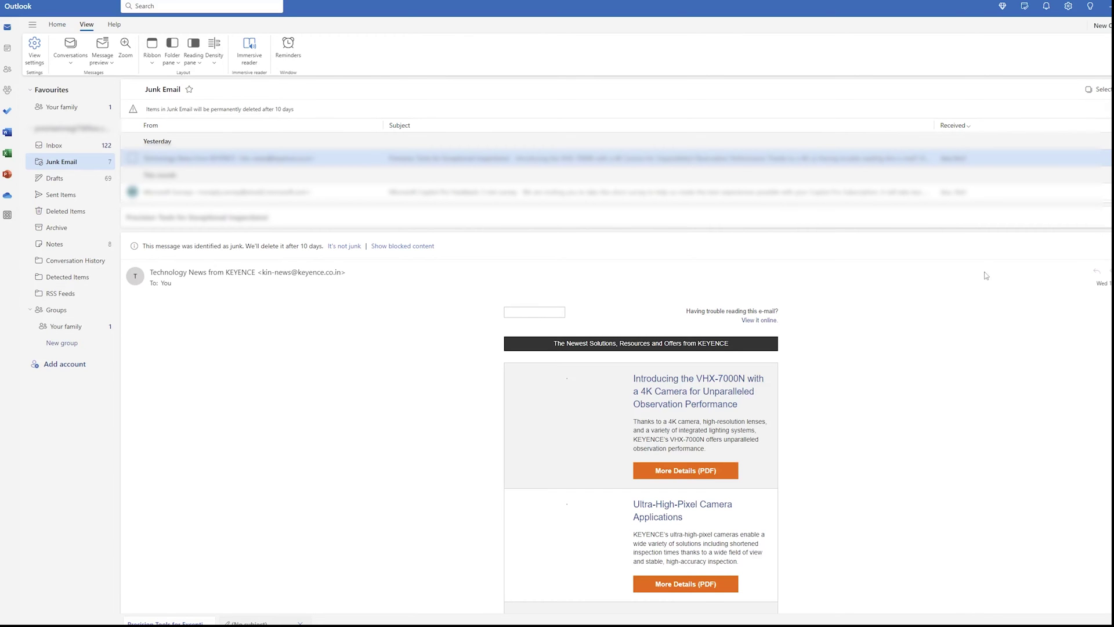
pyautogui.click(193, 58)
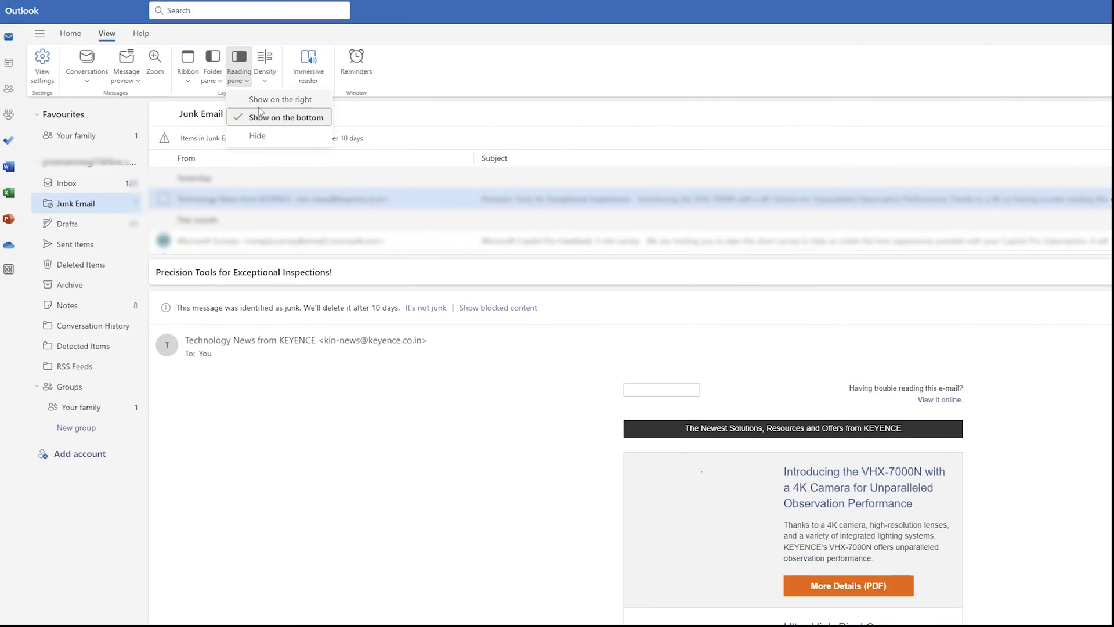
pyautogui.click(260, 102)
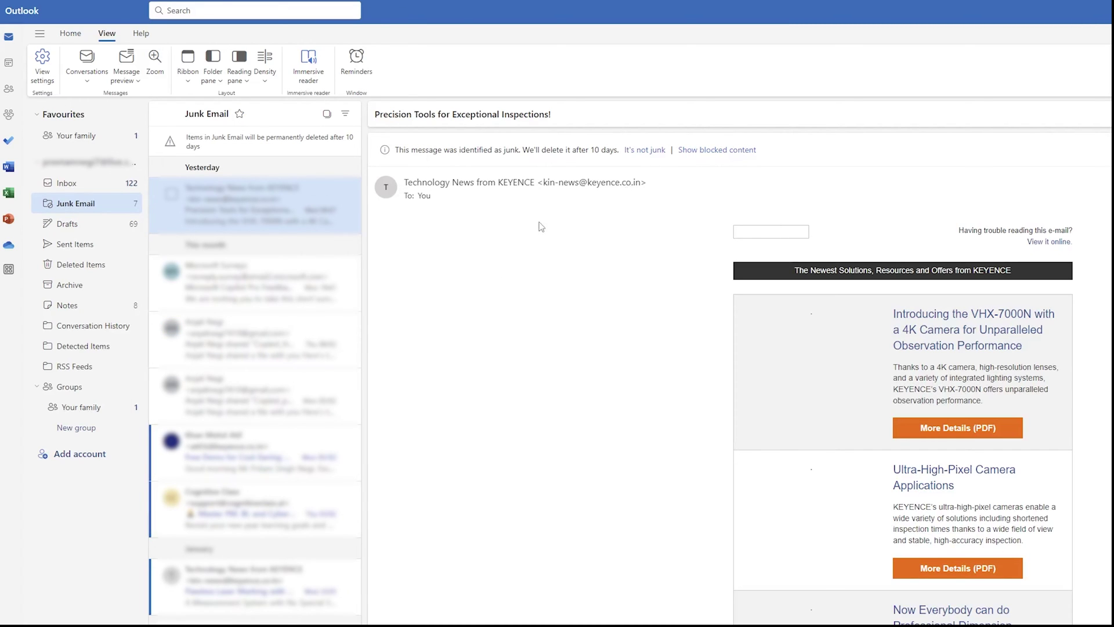
# Step: Zoom the reading pane to 125% and back to normal, then hide message preview text
pyautogui.click(155, 64)
pyautogui.click(207, 100)
pyautogui.click(208, 100)
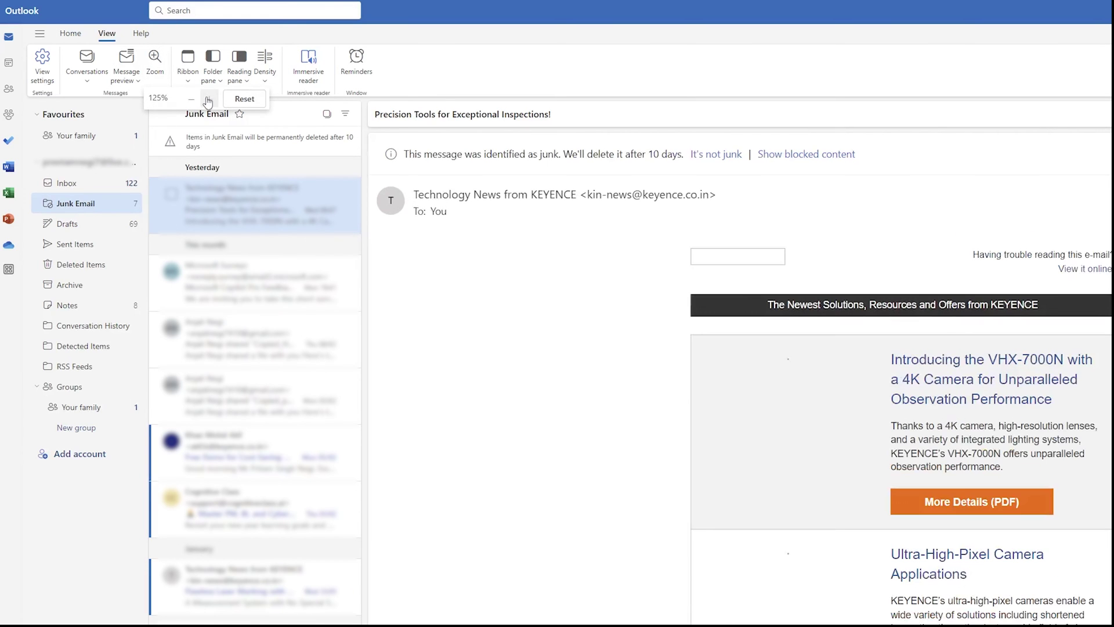
pyautogui.click(192, 100)
pyautogui.click(192, 100)
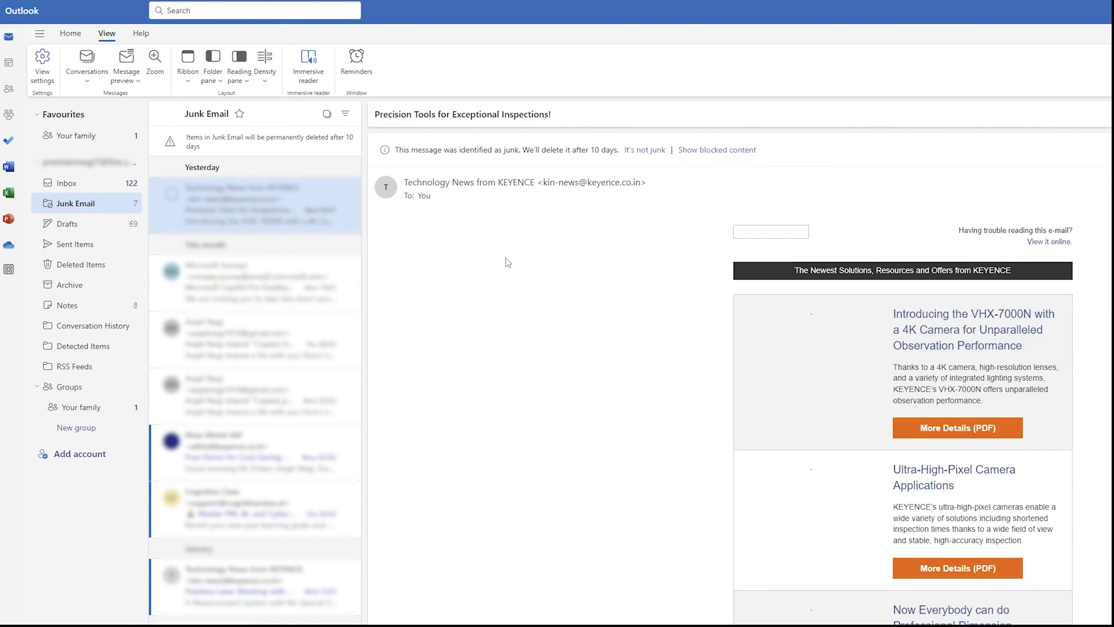
pyautogui.click(138, 72)
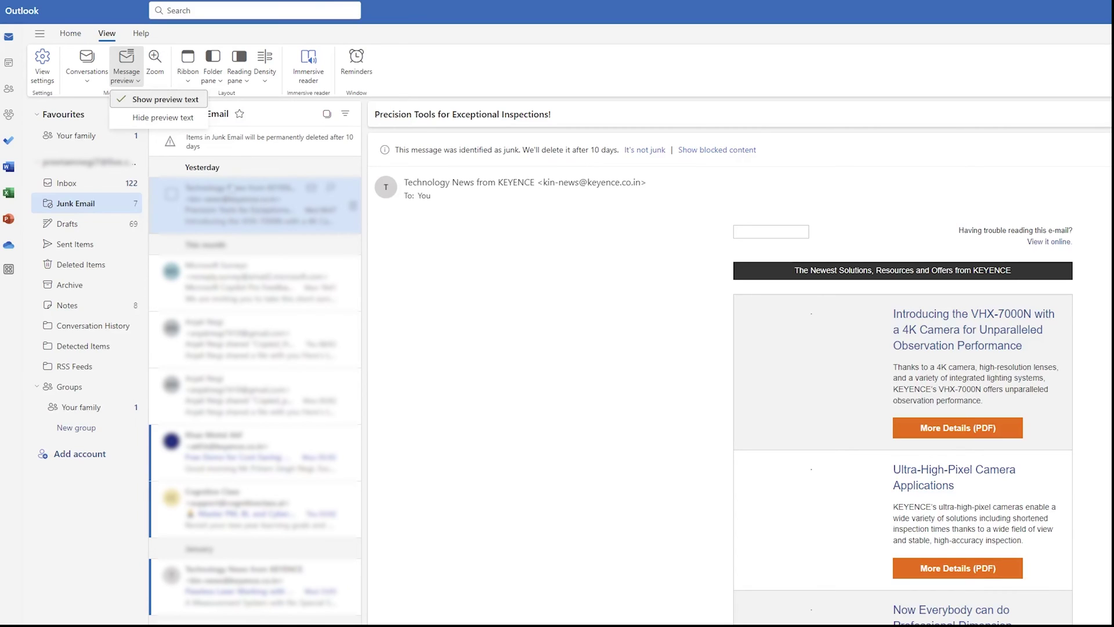
pyautogui.click(138, 118)
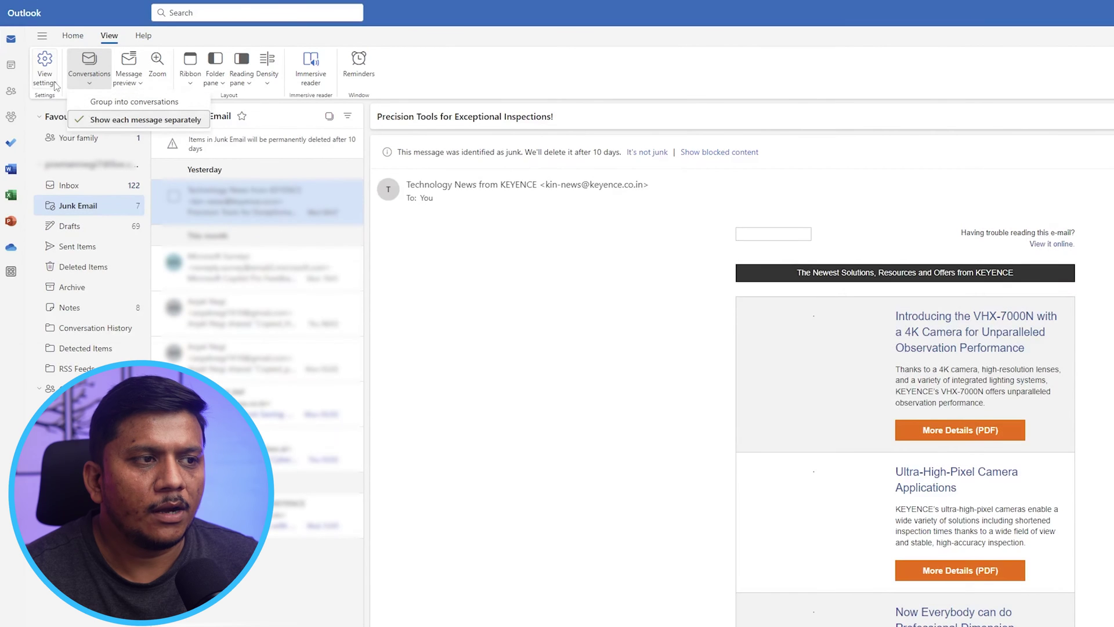
pyautogui.click(53, 84)
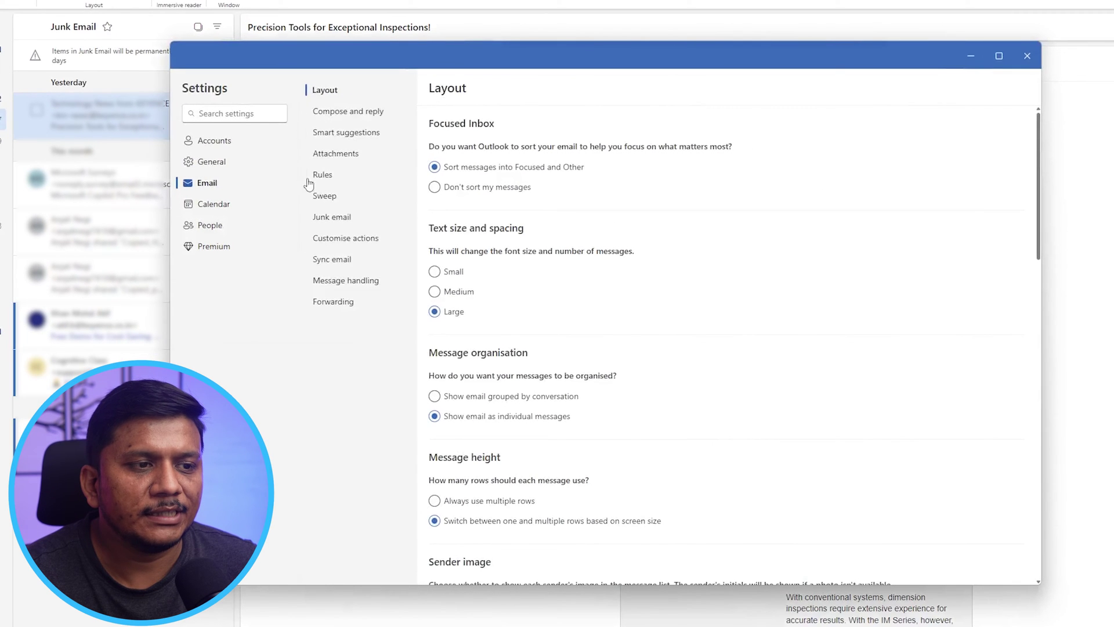
pyautogui.click(240, 145)
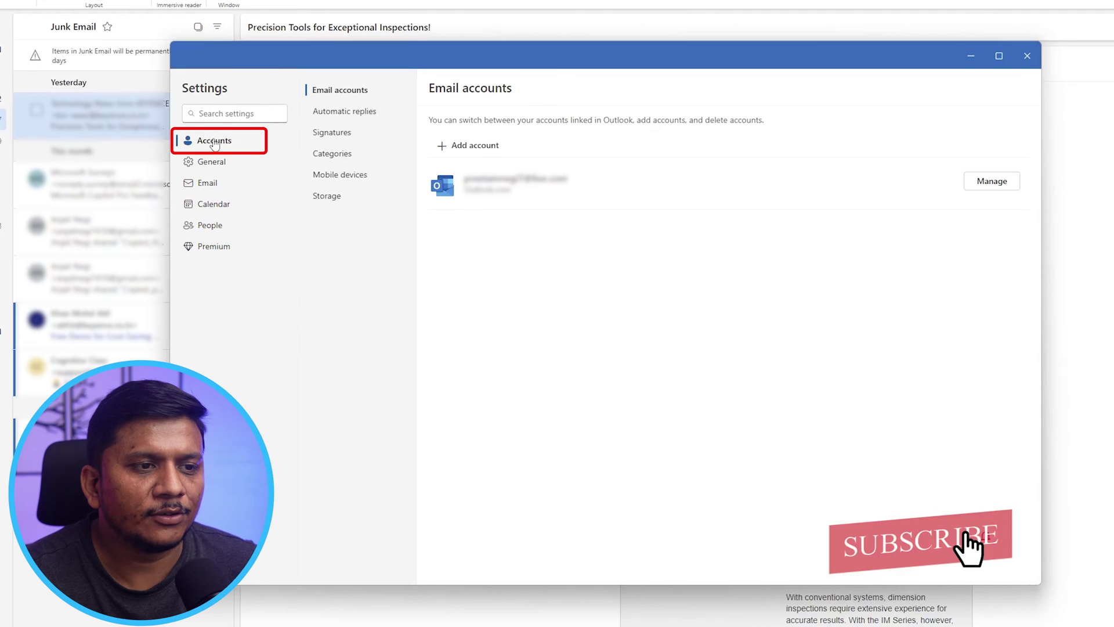
pyautogui.click(339, 113)
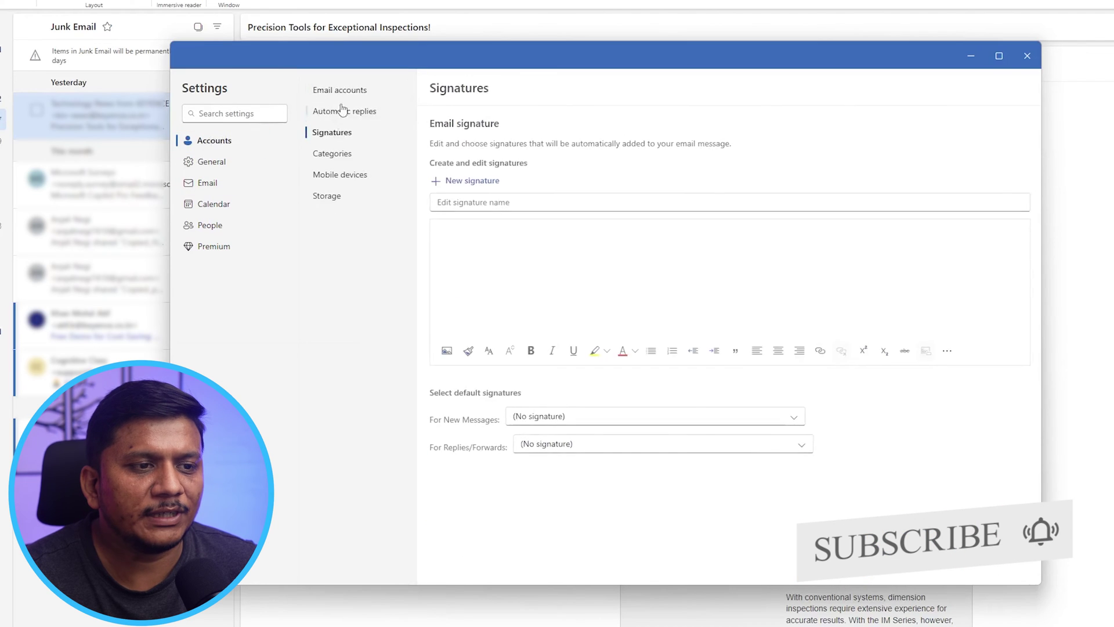
pyautogui.click(341, 93)
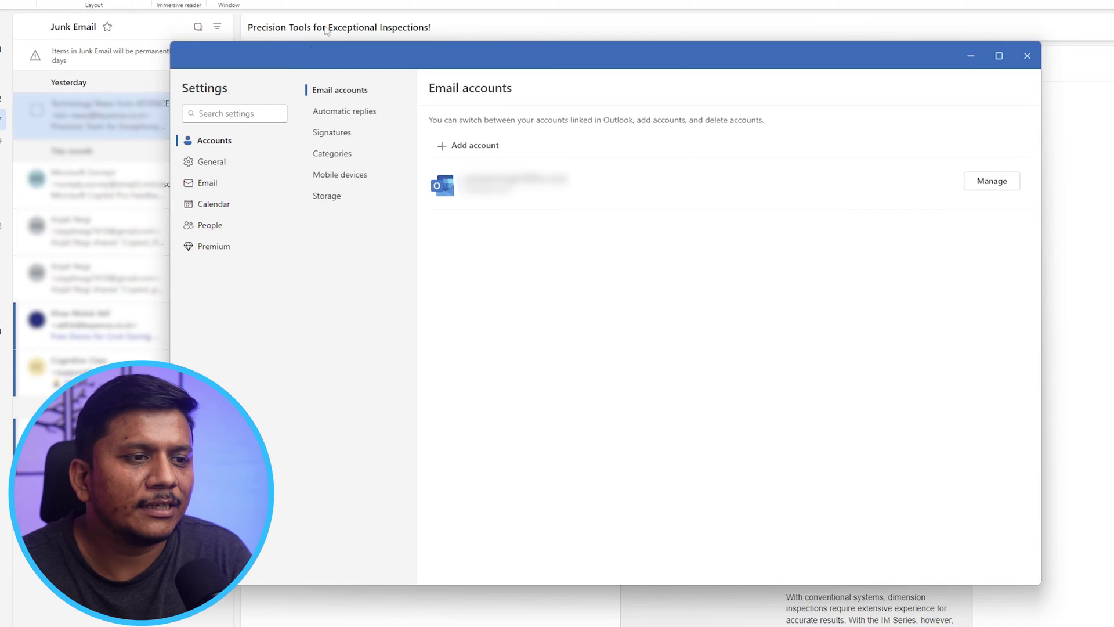
pyautogui.click(266, 112)
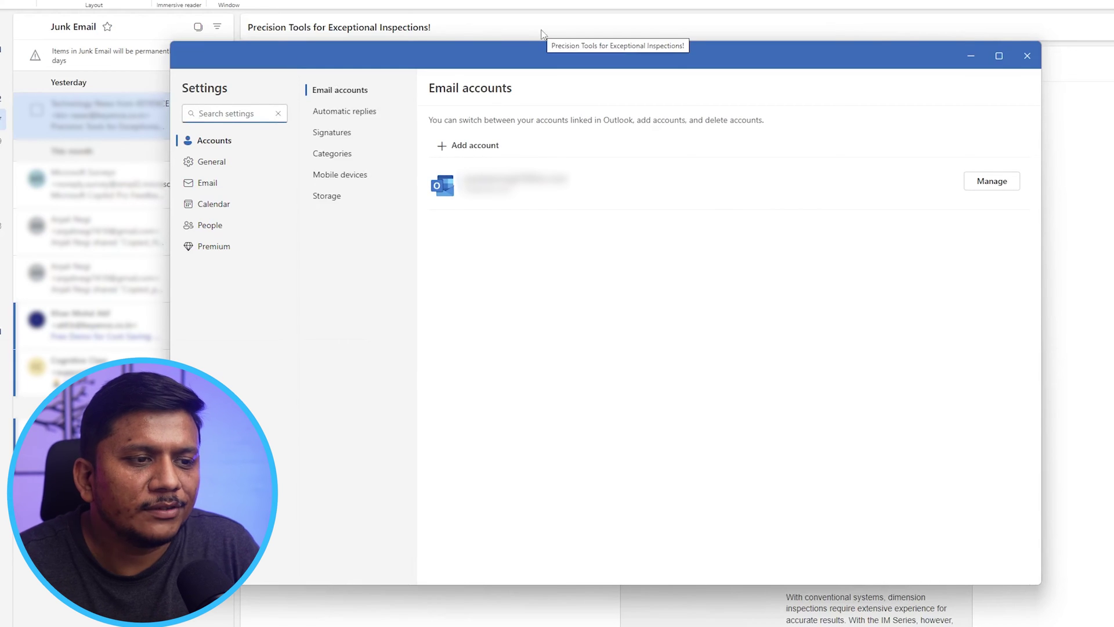
pyautogui.write('sto')
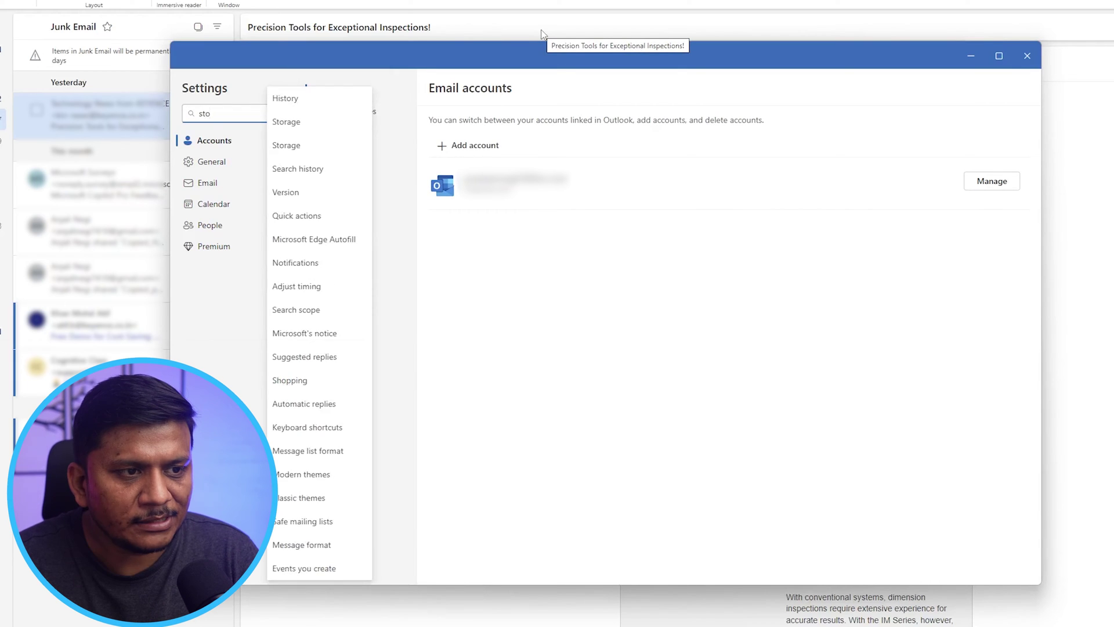
pyautogui.press('BackSpace')
pyautogui.press('BackSpace')
pyautogui.press('BackSpace')
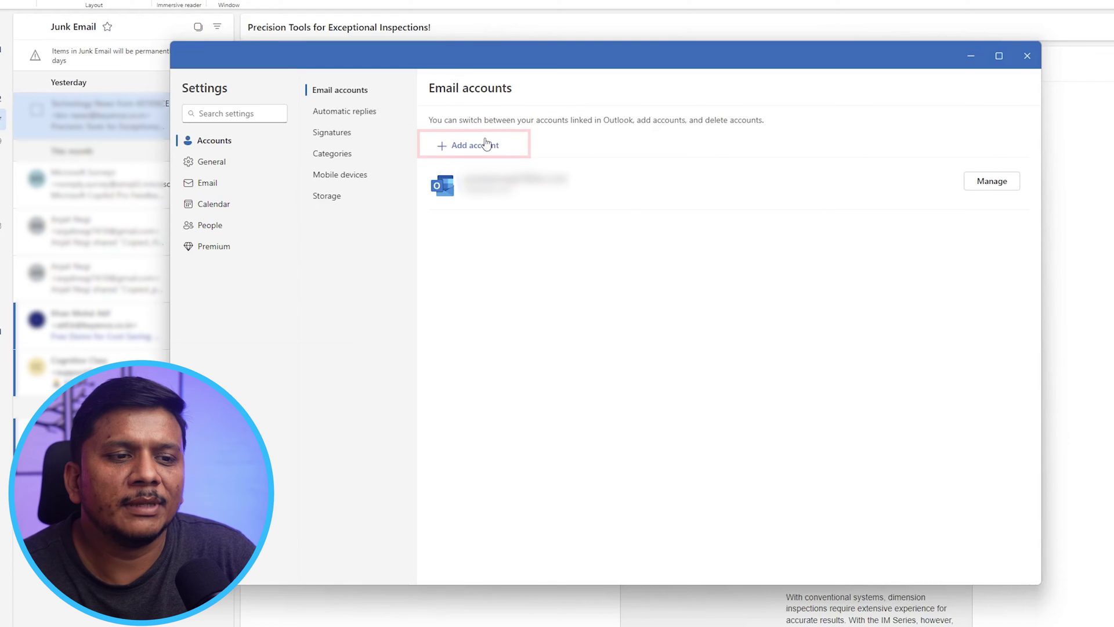
# Step: Add the suggested Microsoft 365 account through the Add account window, confirming with Continue and Done
pyautogui.click(486, 144)
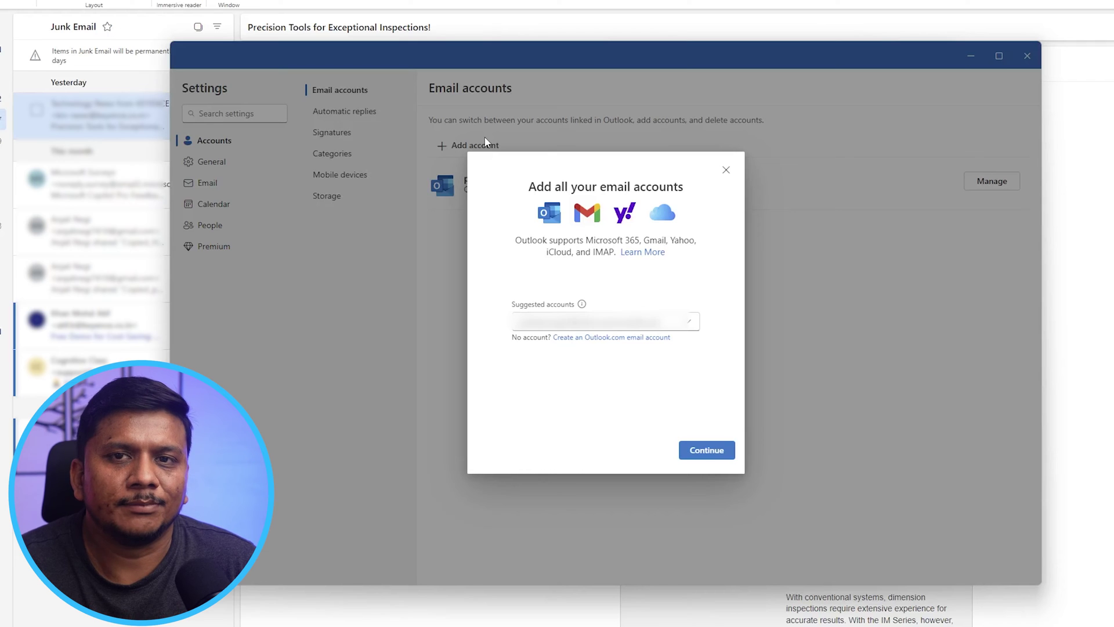
pyautogui.click(728, 169)
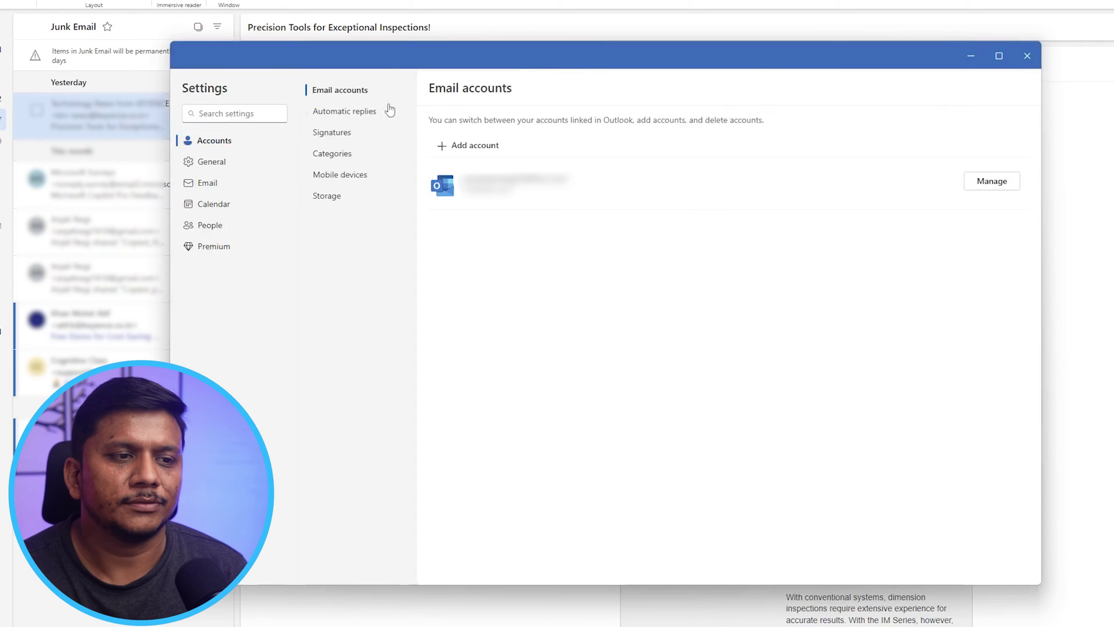
pyautogui.click(496, 152)
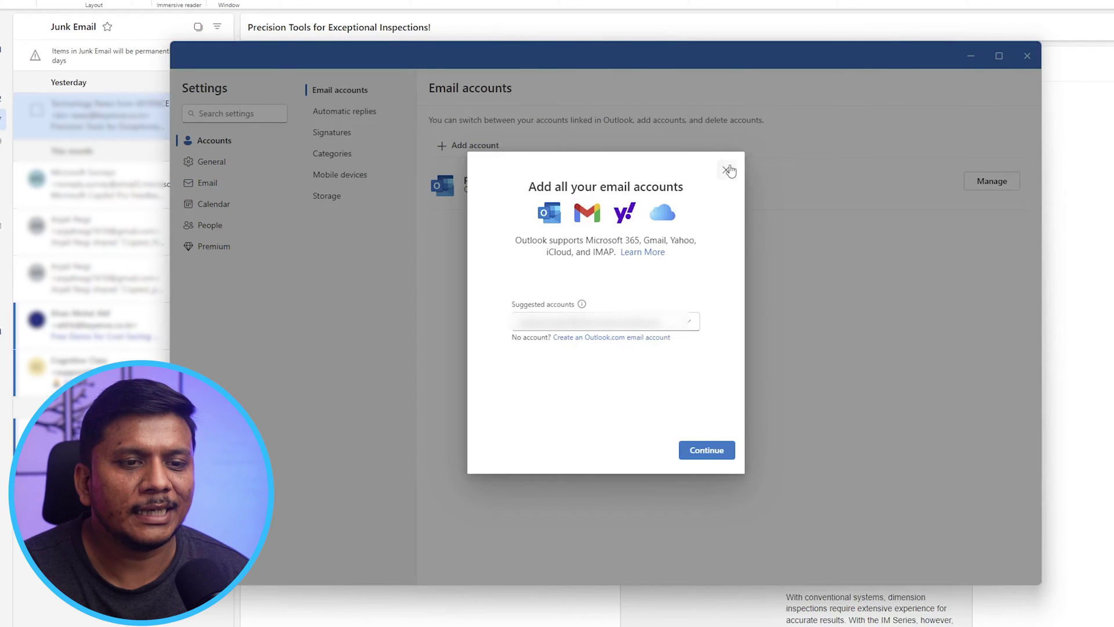
pyautogui.click(731, 449)
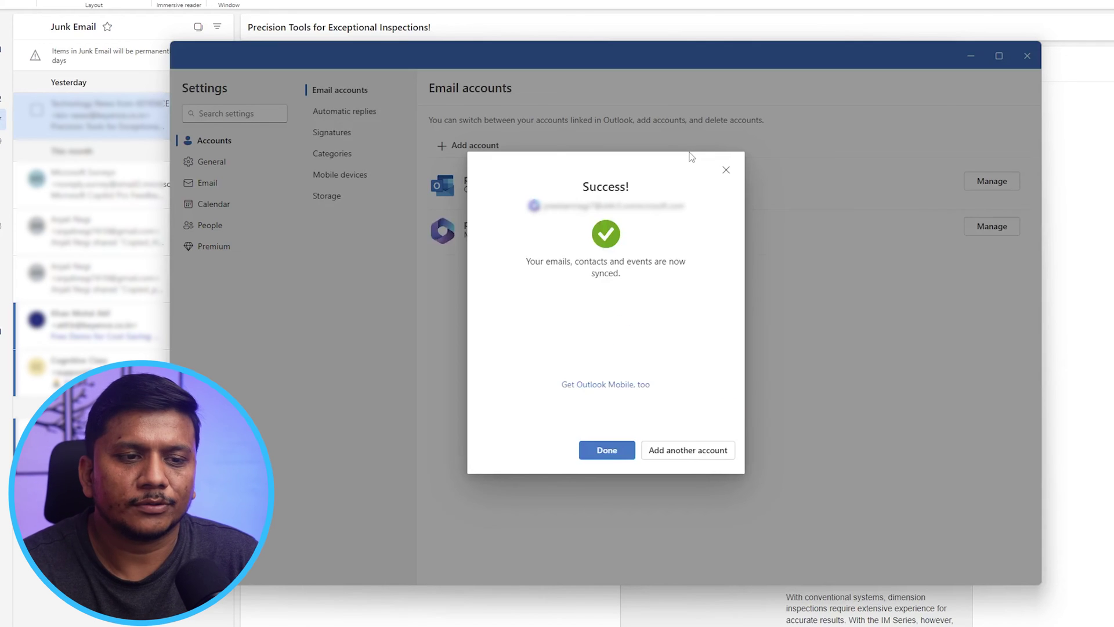
pyautogui.click(607, 450)
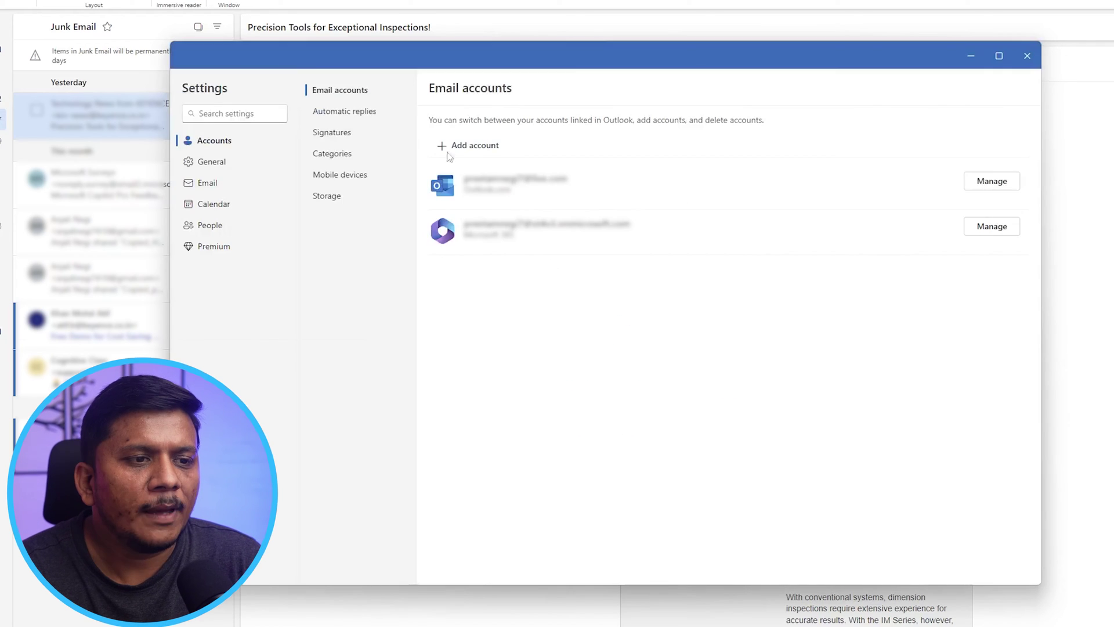
# Step: Turn on automatic replies, then go to Signatures and discard the unsaved reply change
pyautogui.click(360, 114)
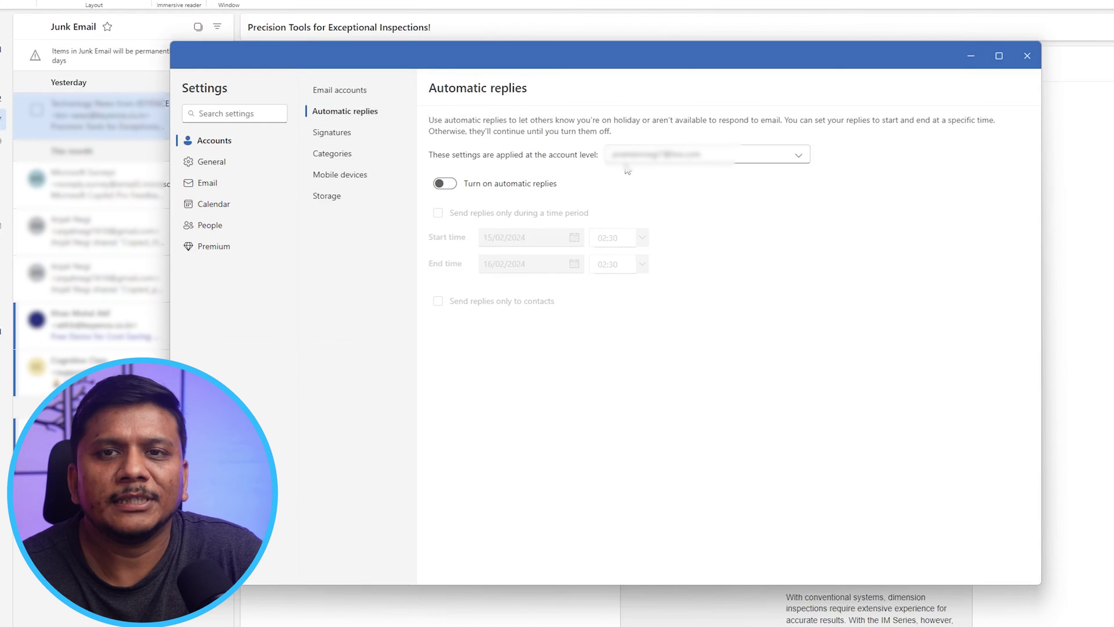
pyautogui.click(446, 183)
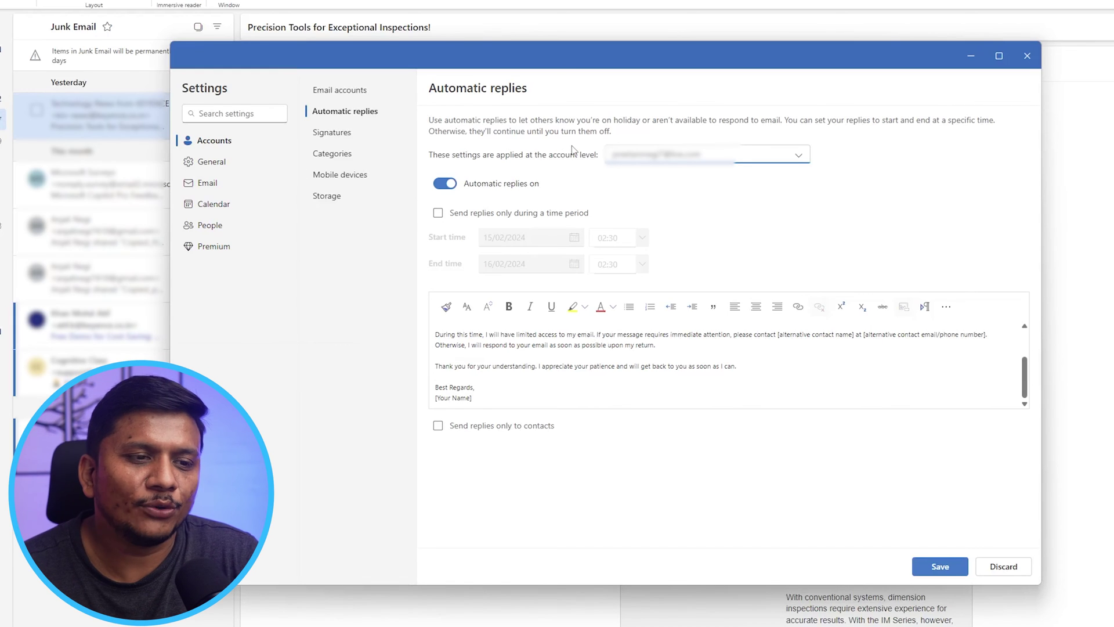
pyautogui.click(343, 134)
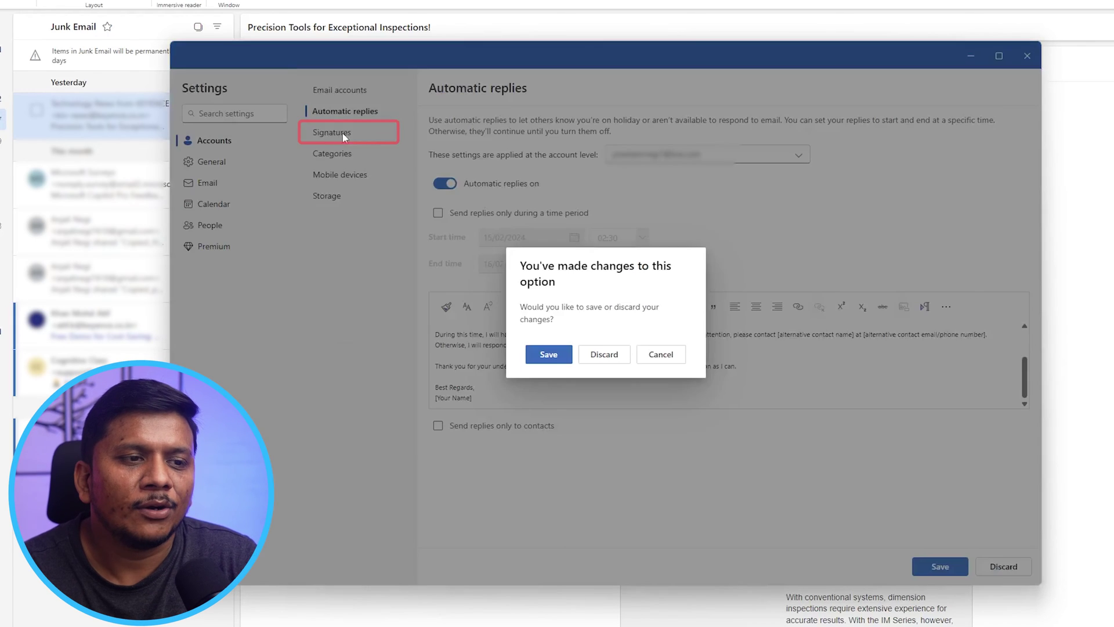
pyautogui.click(604, 355)
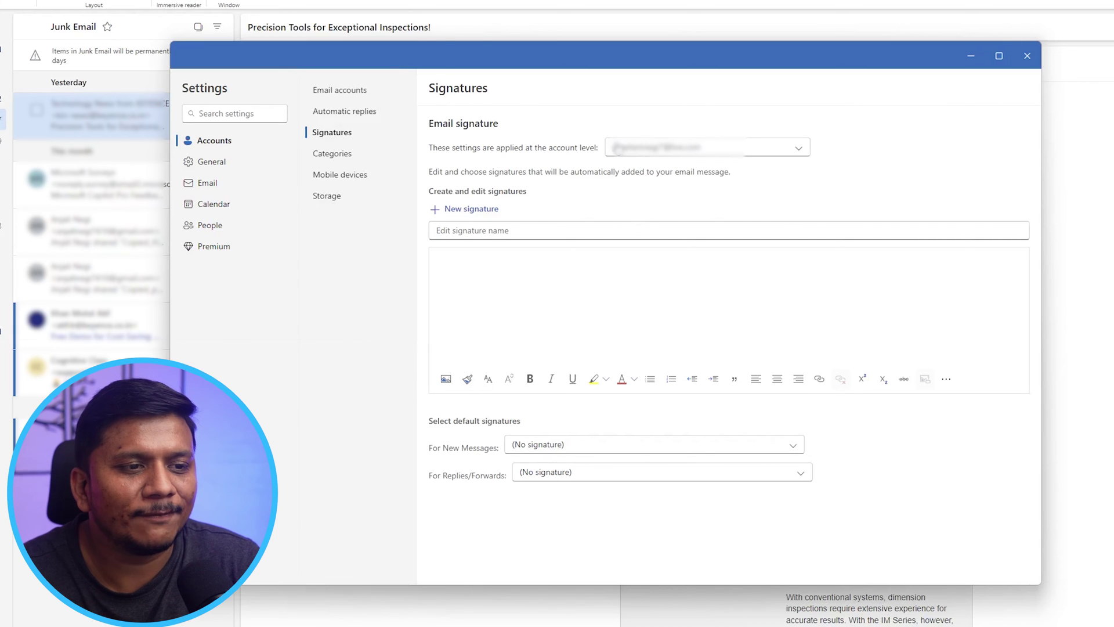
# Step: View the account's Categories, Mobile devices and Storage settings pages
pyautogui.click(339, 154)
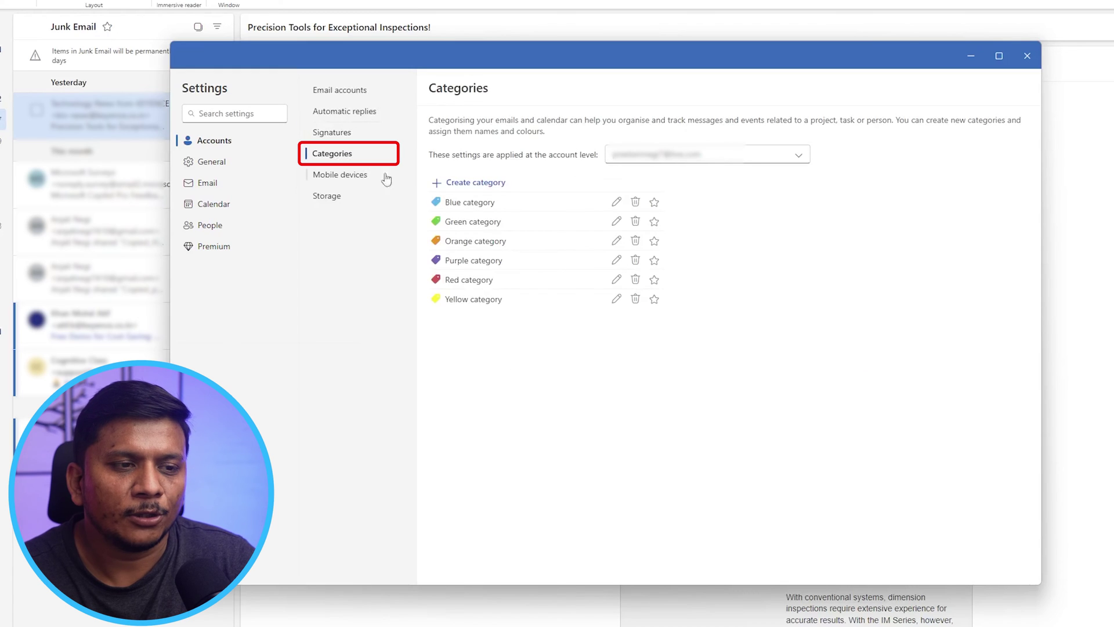
pyautogui.click(365, 181)
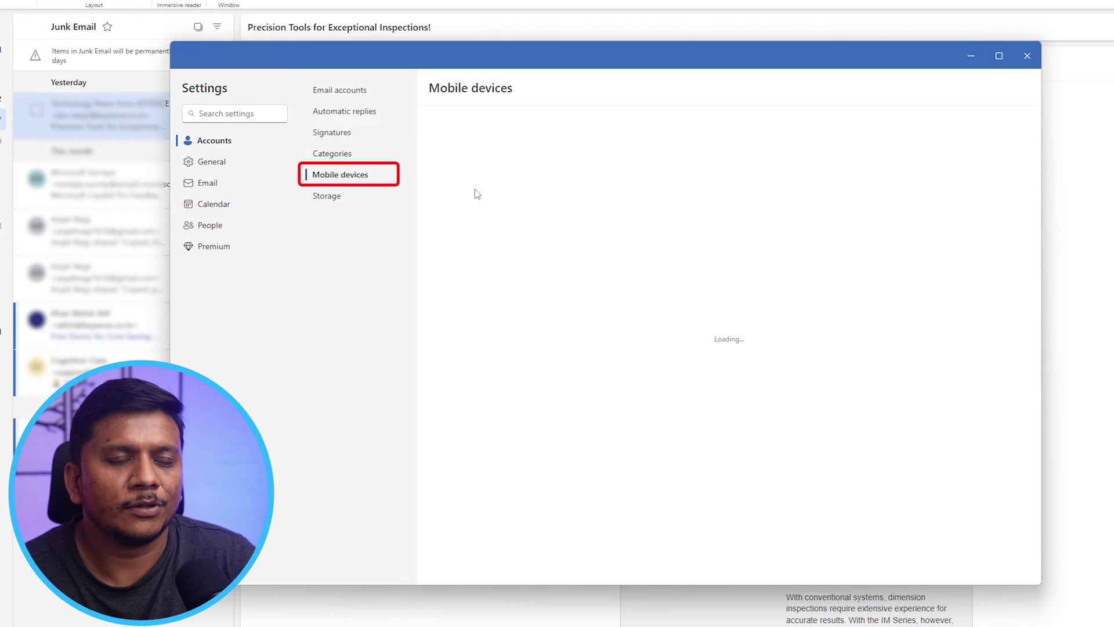
pyautogui.click(327, 197)
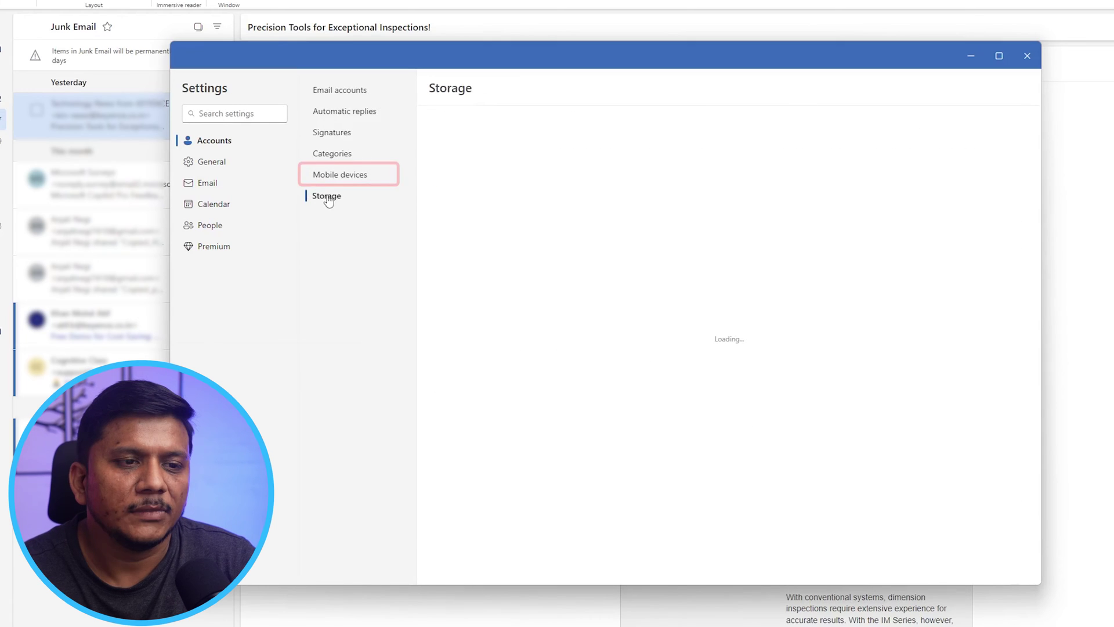
# Step: Browse the General pages from Appearance through About Outlook, ending on Start-up
pyautogui.click(218, 162)
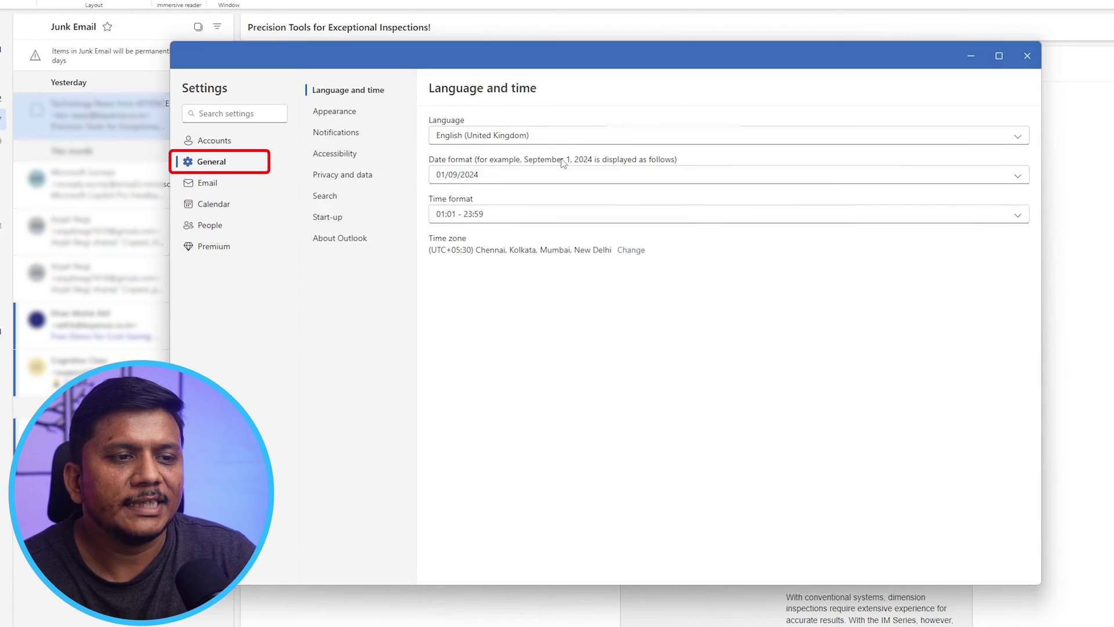
pyautogui.click(335, 112)
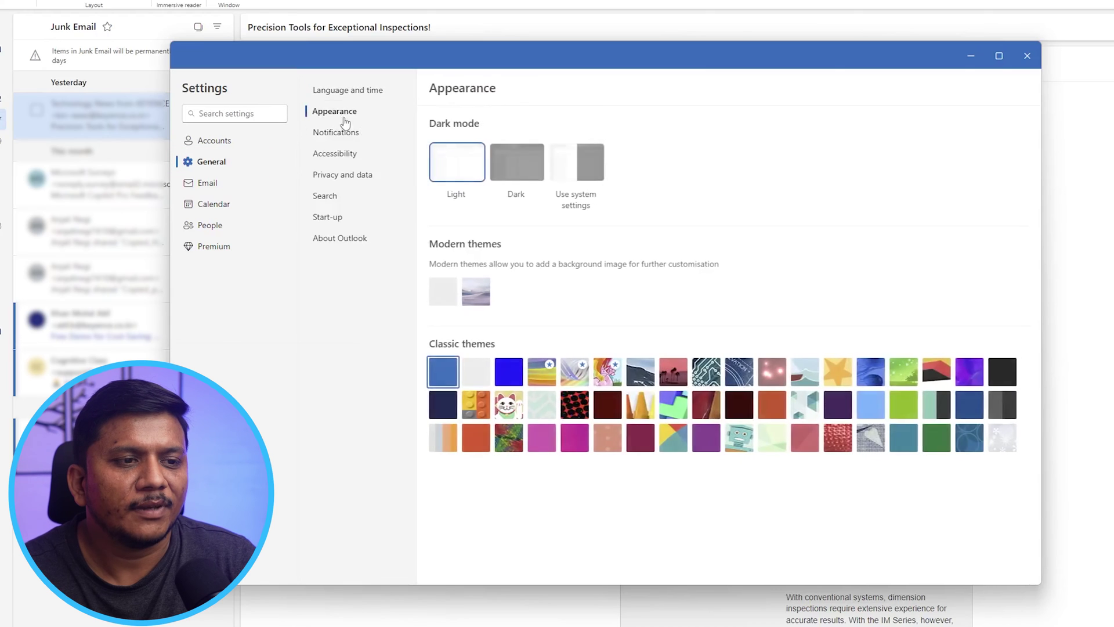
pyautogui.click(353, 156)
pyautogui.click(356, 139)
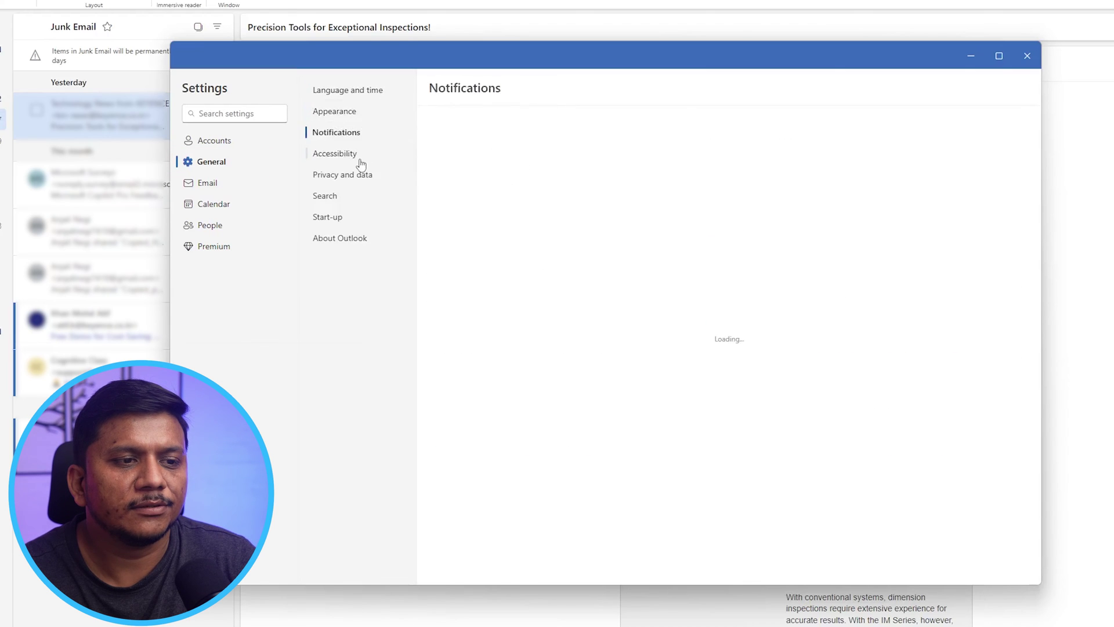
pyautogui.click(341, 156)
pyautogui.click(345, 174)
pyautogui.click(326, 196)
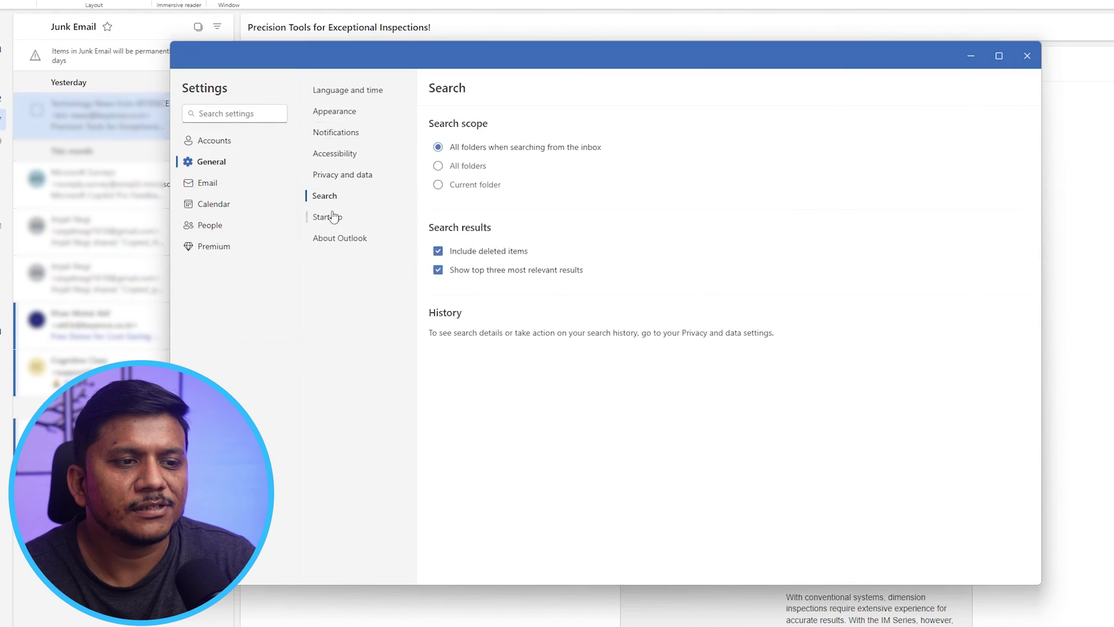
pyautogui.click(333, 216)
pyautogui.click(350, 244)
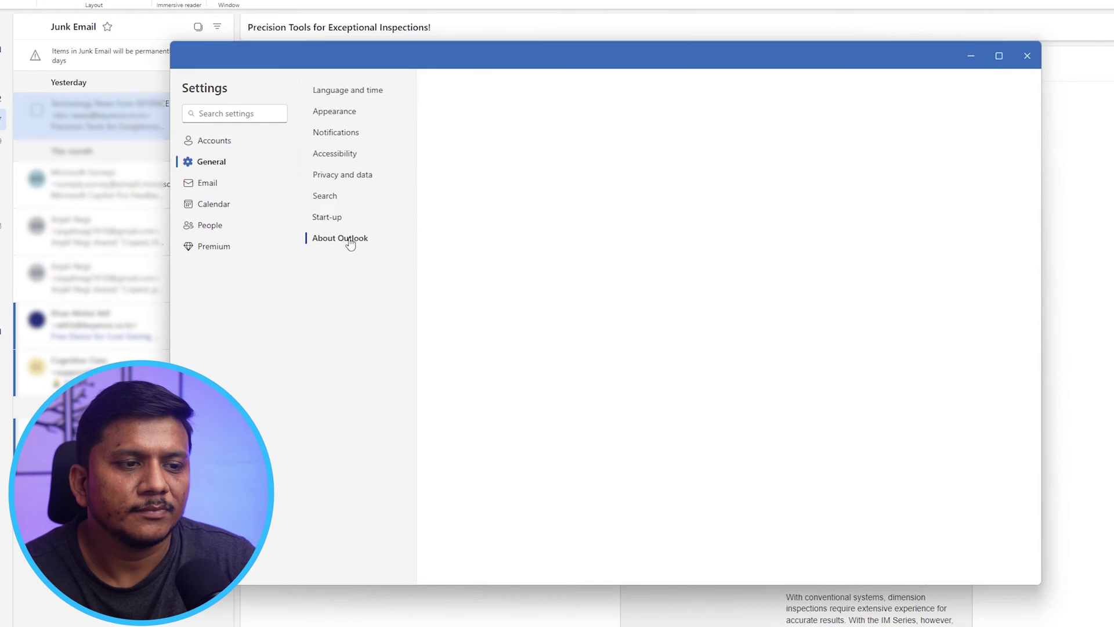
pyautogui.click(346, 218)
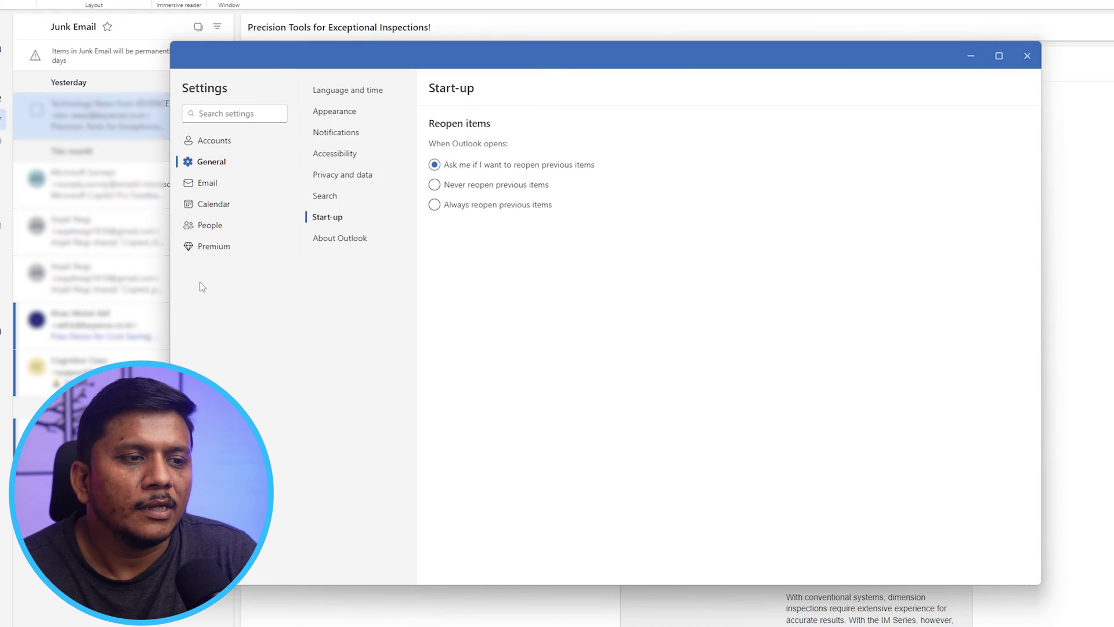
# Step: Open the Email Layout page and scroll to the message list format and date header options
pyautogui.click(208, 184)
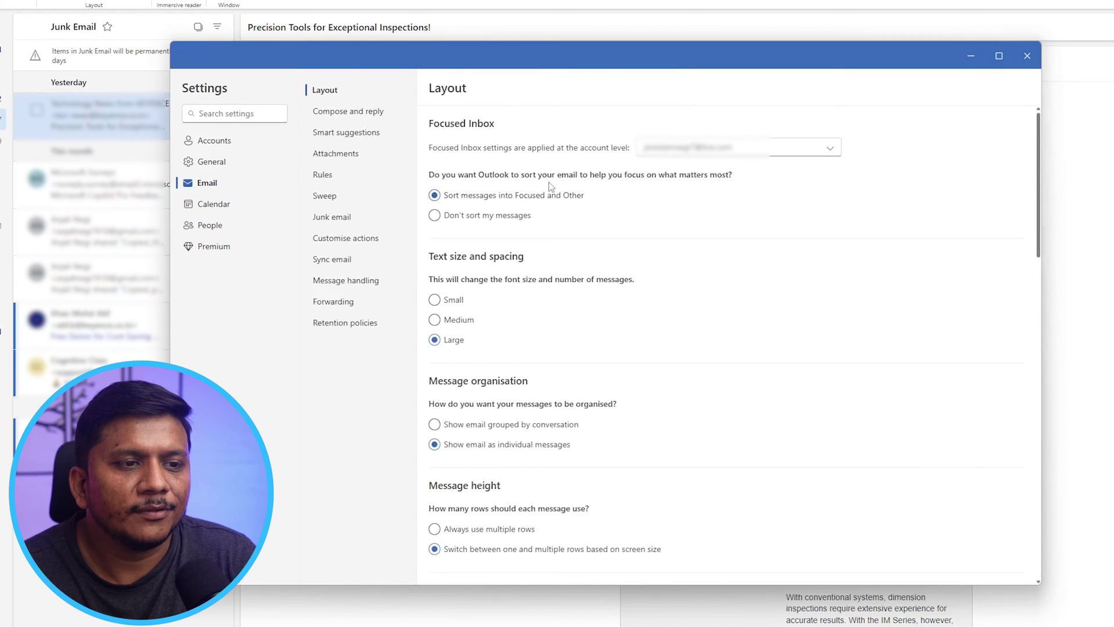
pyautogui.scroll(-12, 551, 186)
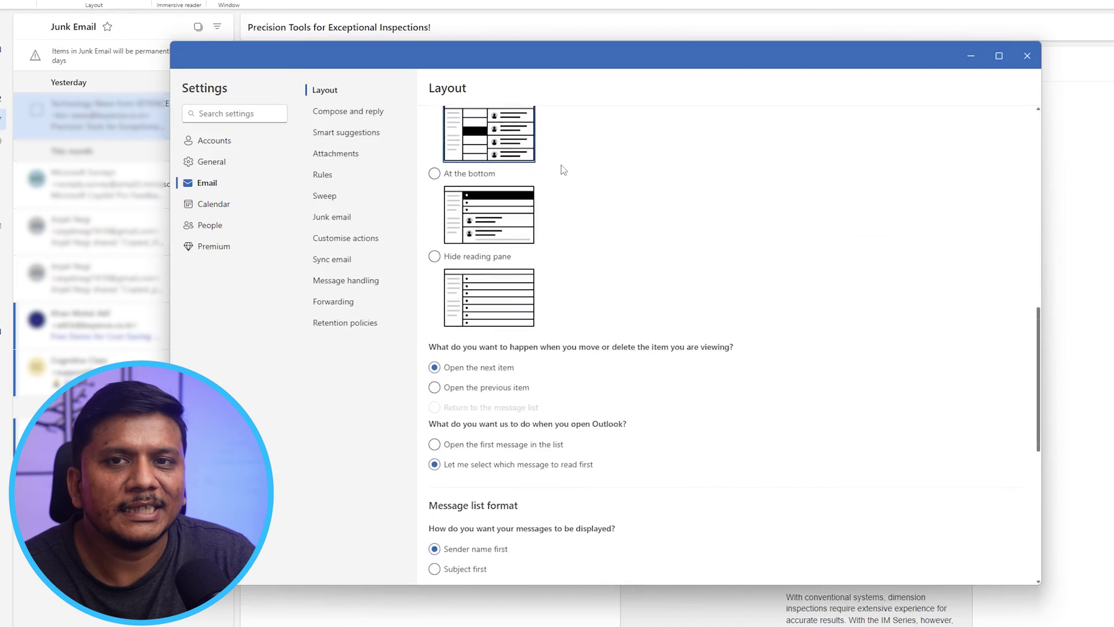
pyautogui.scroll(-5, 562, 165)
pyautogui.scroll(15, 561, 162)
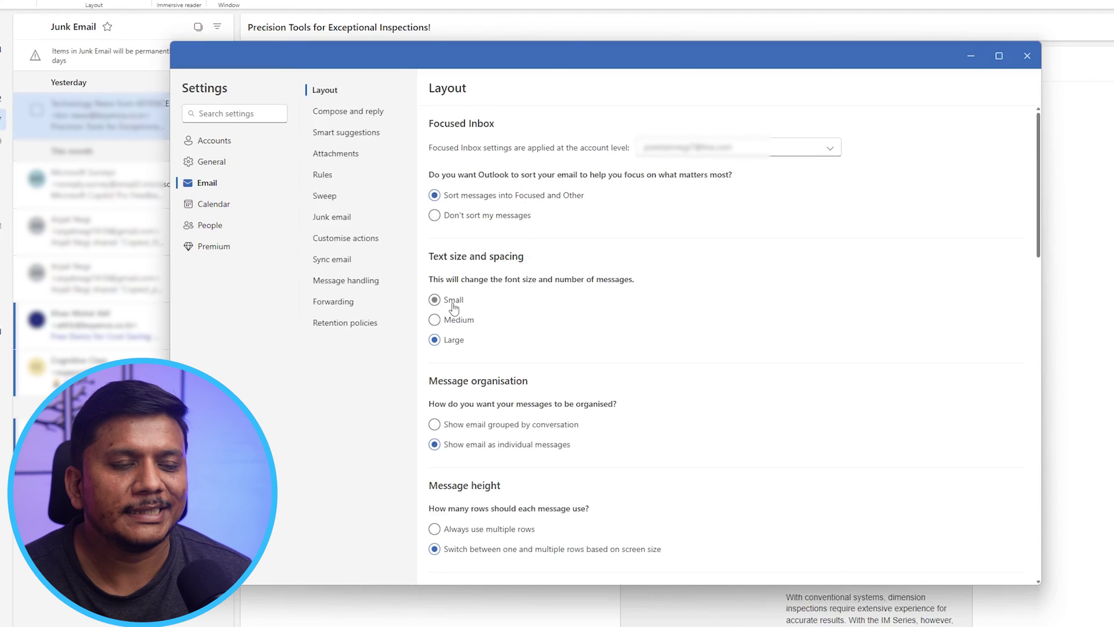
pyautogui.scroll(-3, 513, 255)
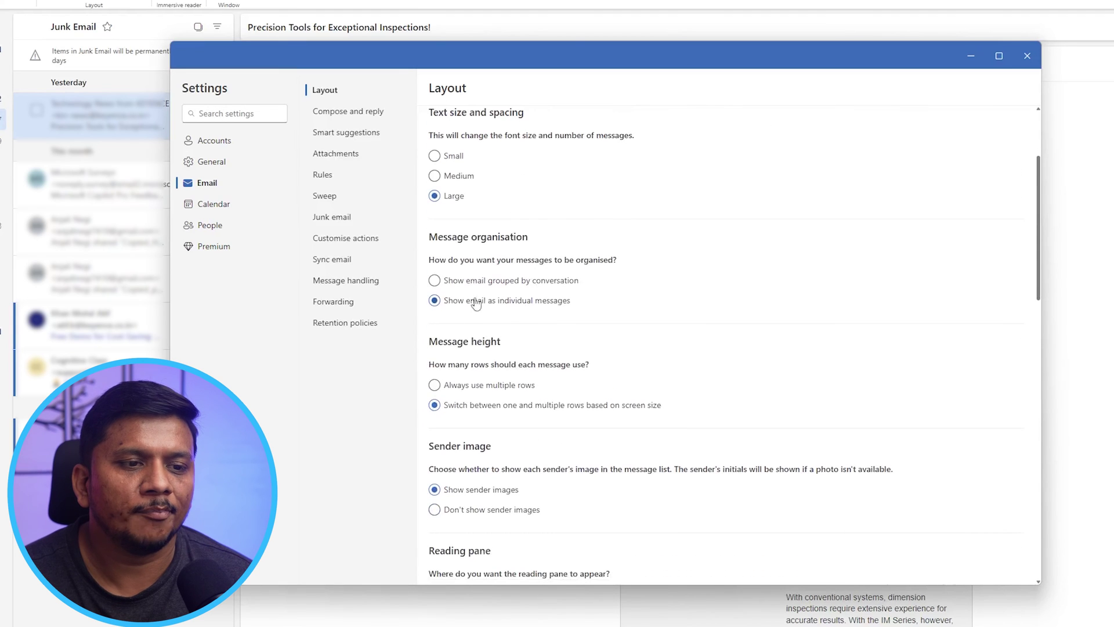
pyautogui.scroll(-9, 489, 288)
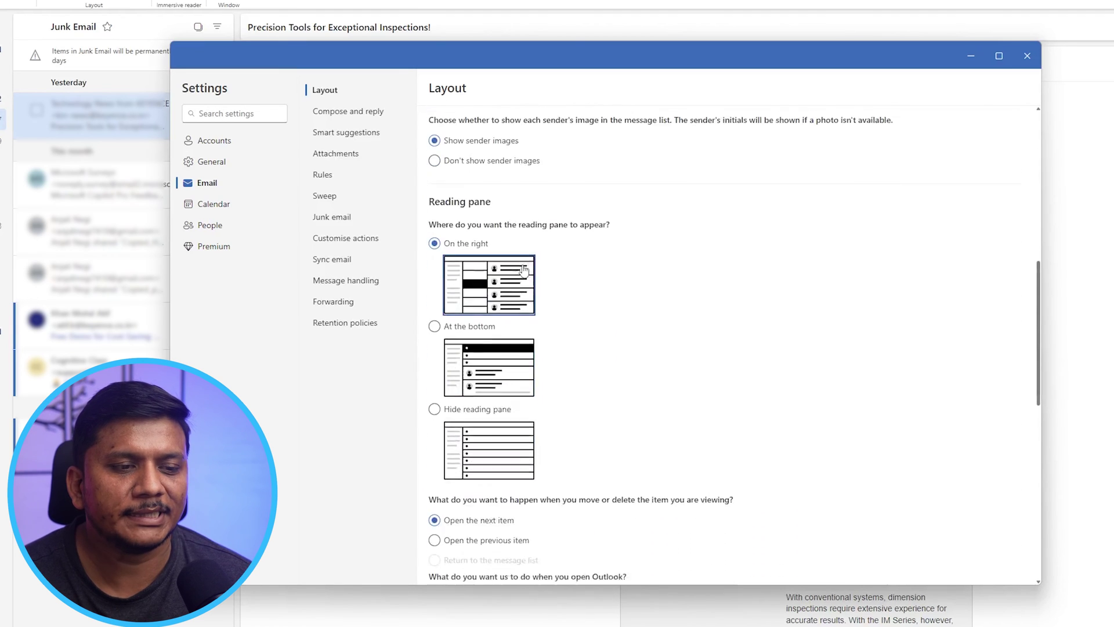
pyautogui.scroll(-10, 524, 269)
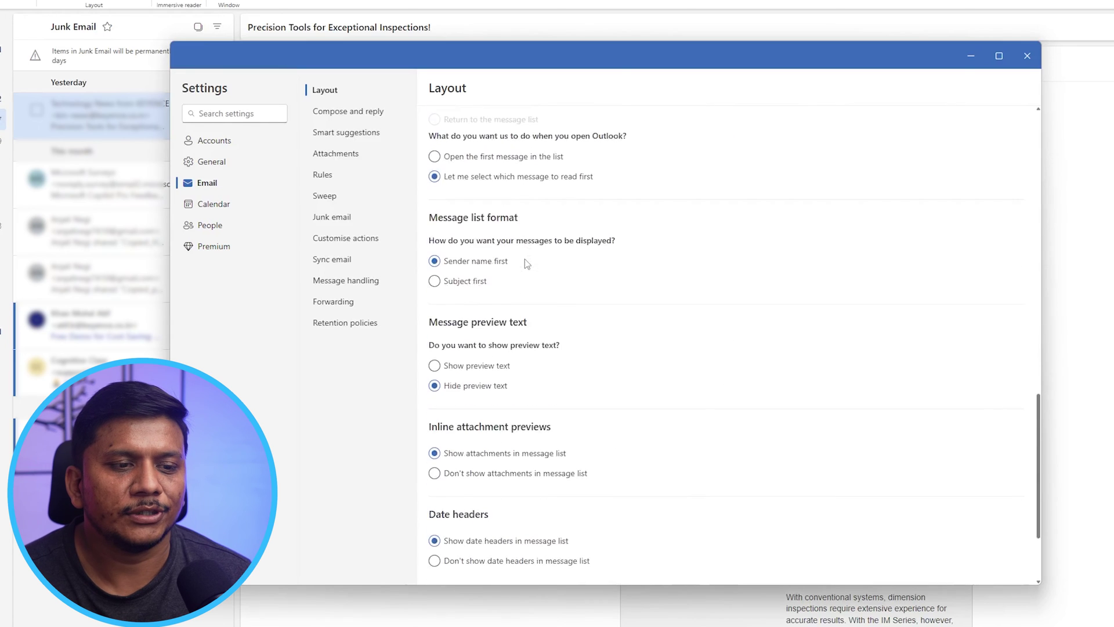
pyautogui.click(360, 114)
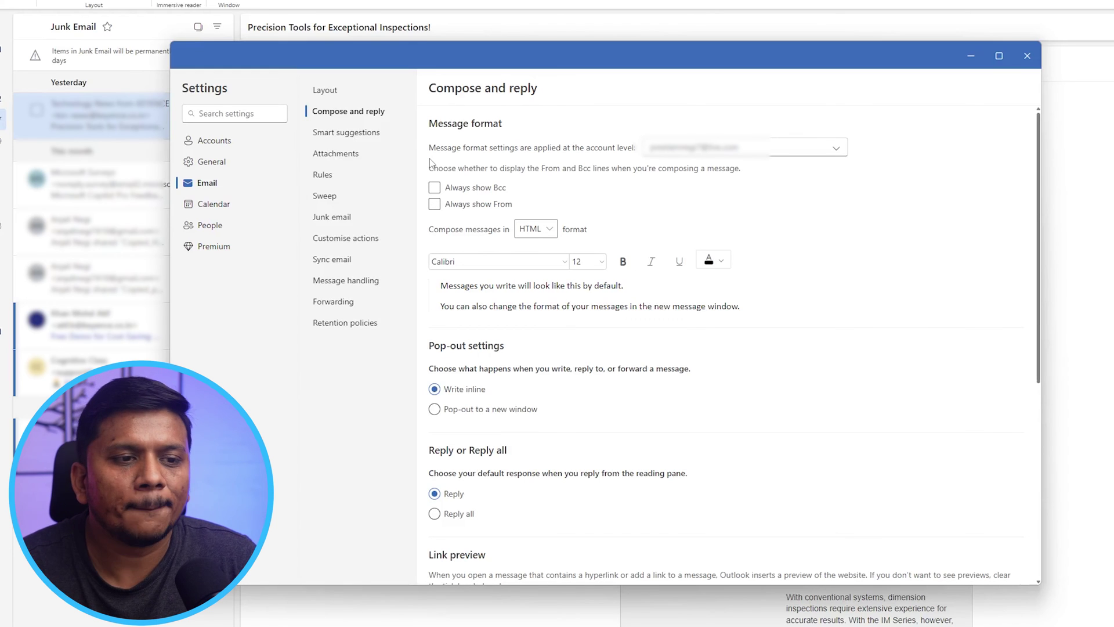
pyautogui.scroll(-5, 714, 301)
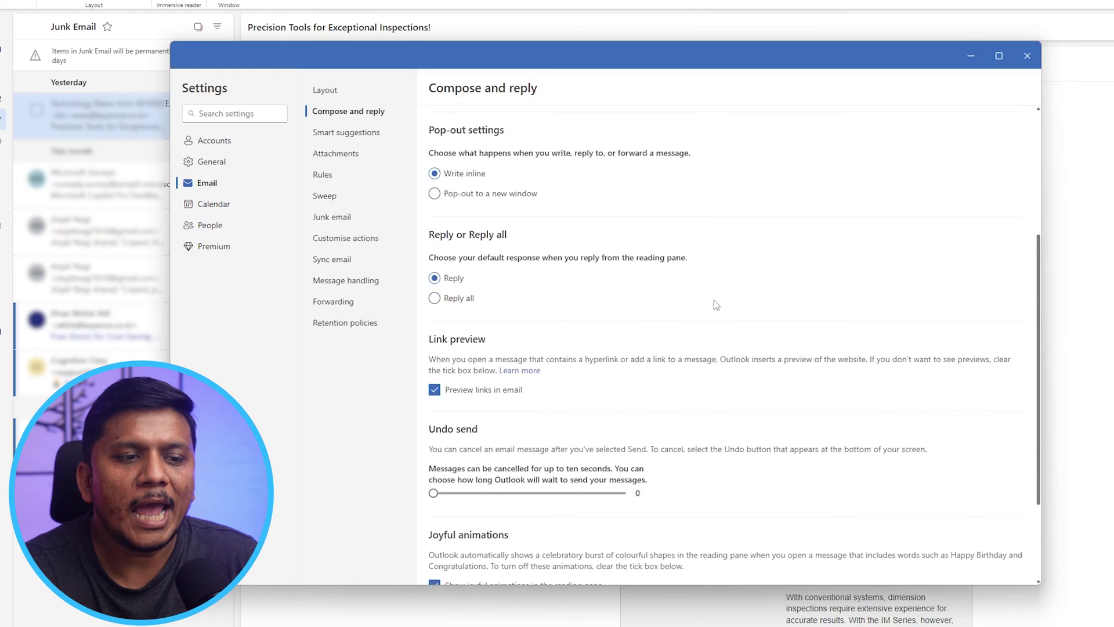
pyautogui.scroll(4, 586, 267)
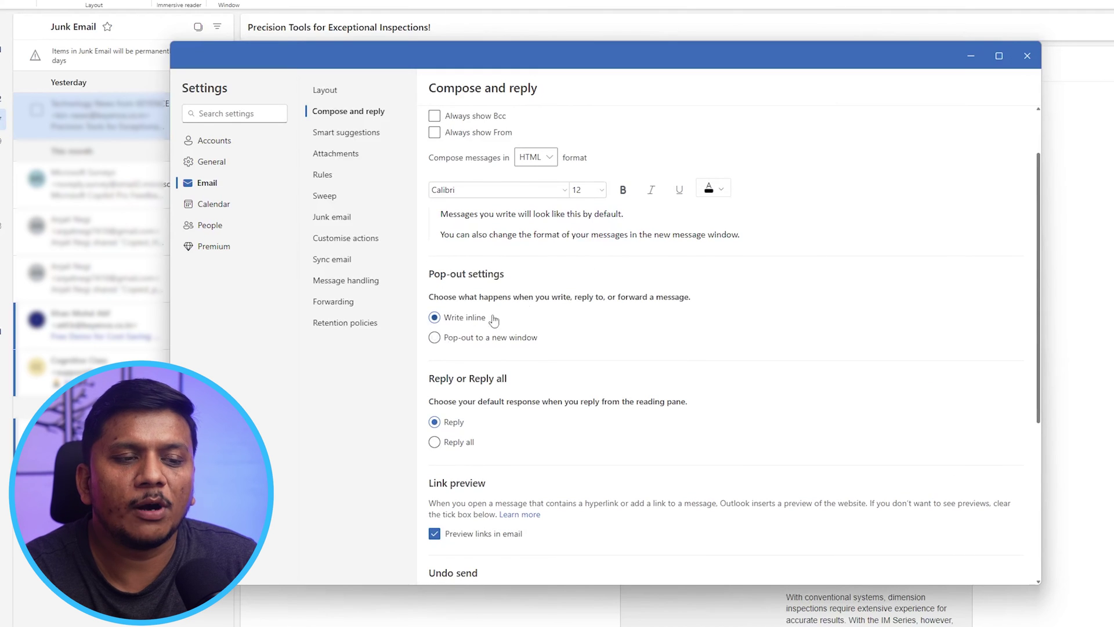
pyautogui.scroll(-1, 556, 296)
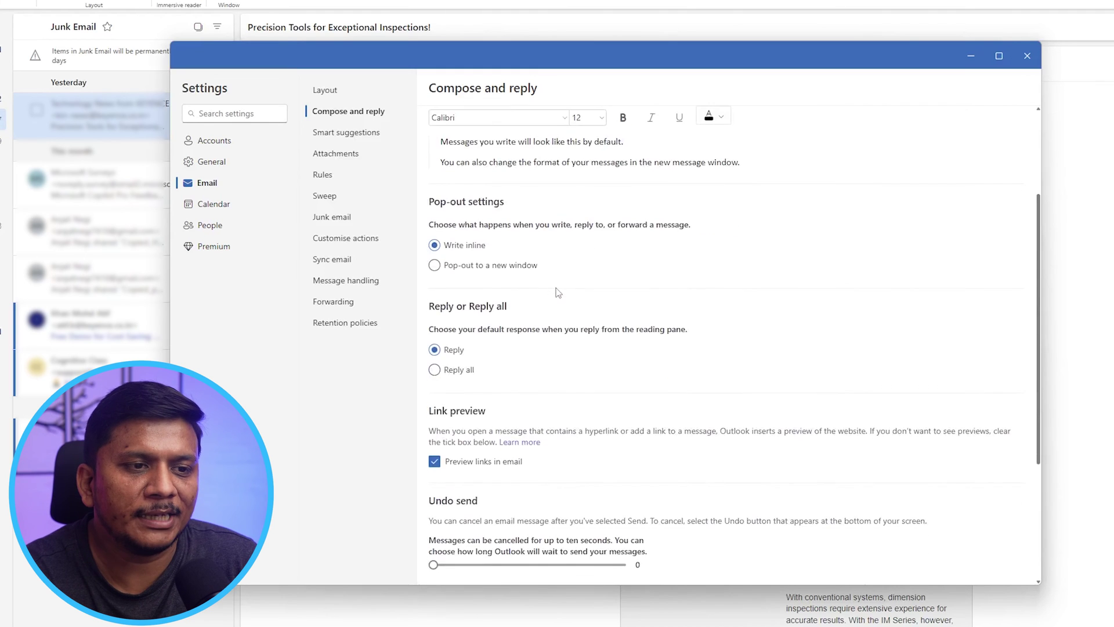
pyautogui.scroll(1, 545, 233)
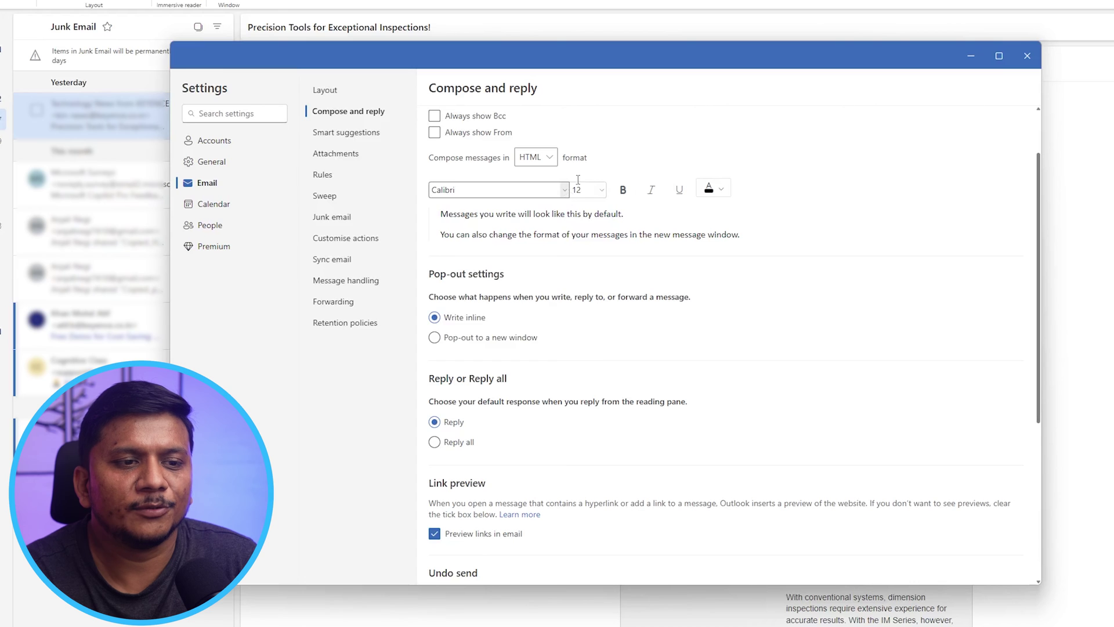
pyautogui.click(563, 190)
pyautogui.click(644, 156)
pyautogui.scroll(-3, 643, 214)
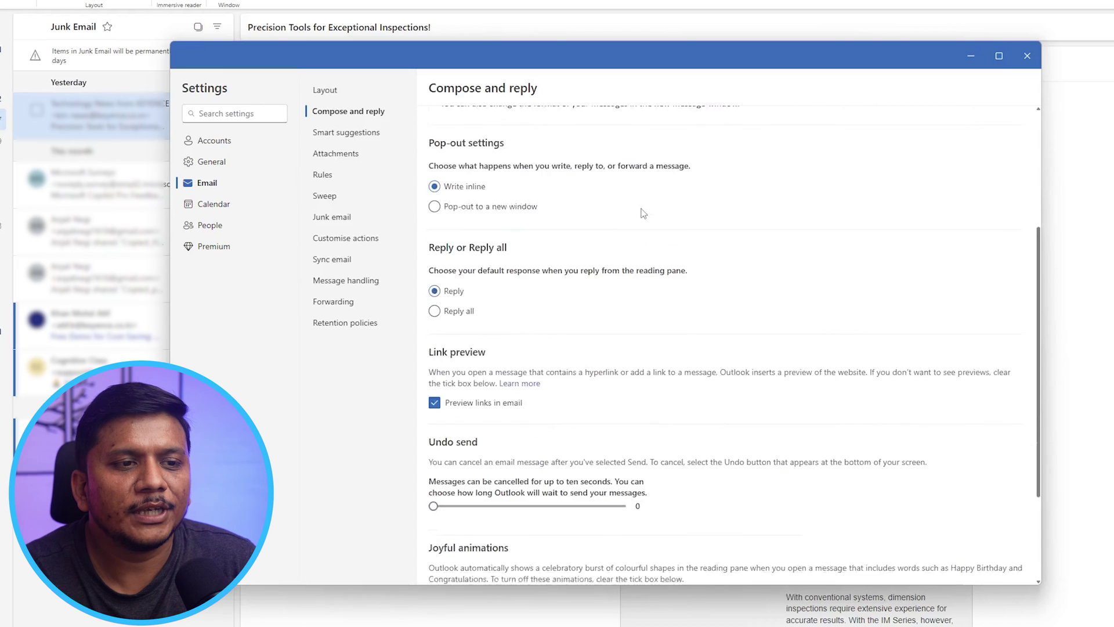
pyautogui.scroll(-3, 642, 215)
pyautogui.scroll(8, 642, 217)
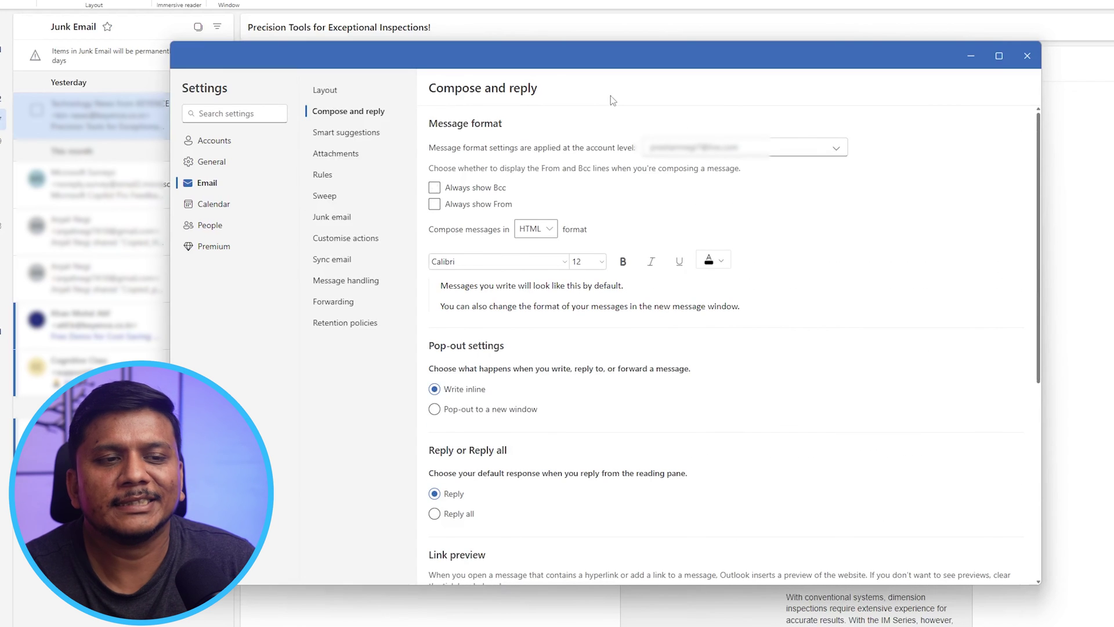
# Step: Step through Smart suggestions, Attachments, Rules and Sweep to Junk email, then scroll to Safe senders
pyautogui.click(363, 138)
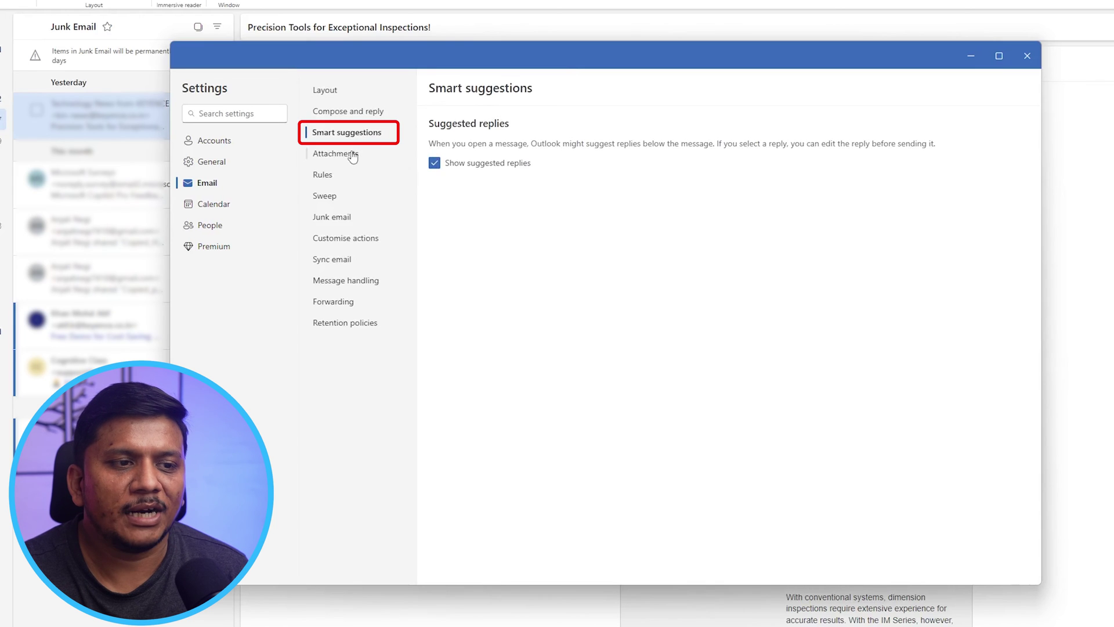
pyautogui.click(351, 155)
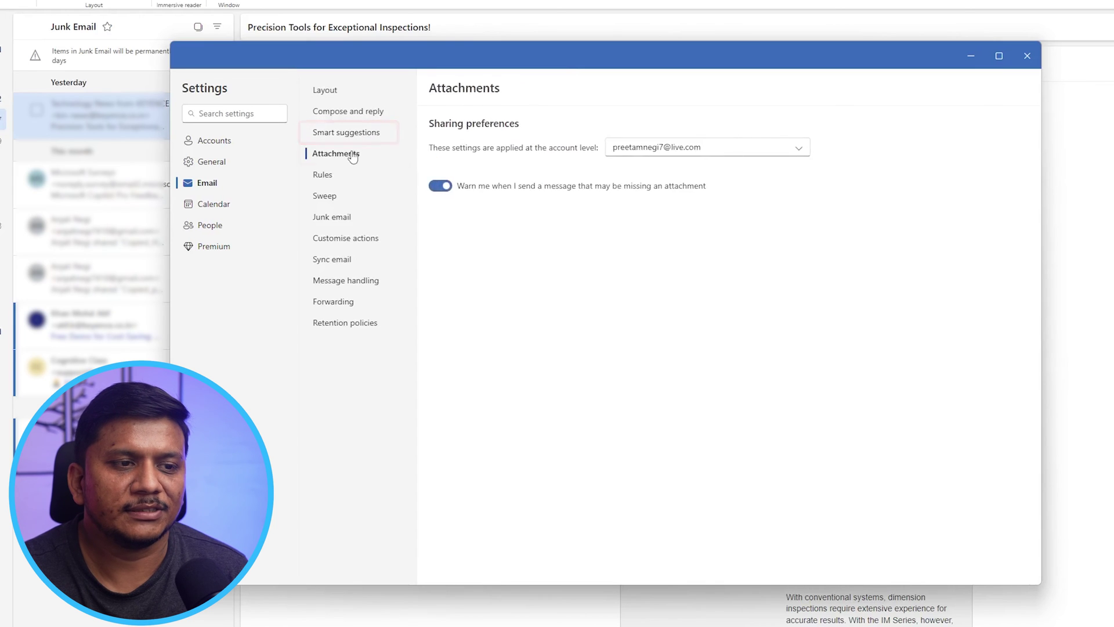
pyautogui.click(339, 177)
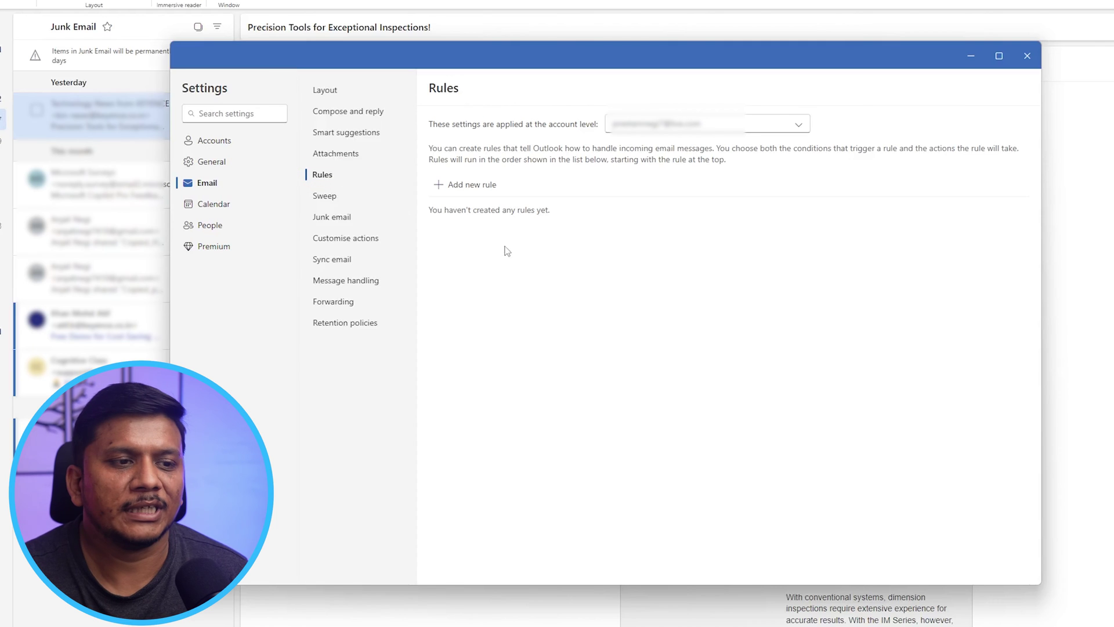
pyautogui.click(326, 198)
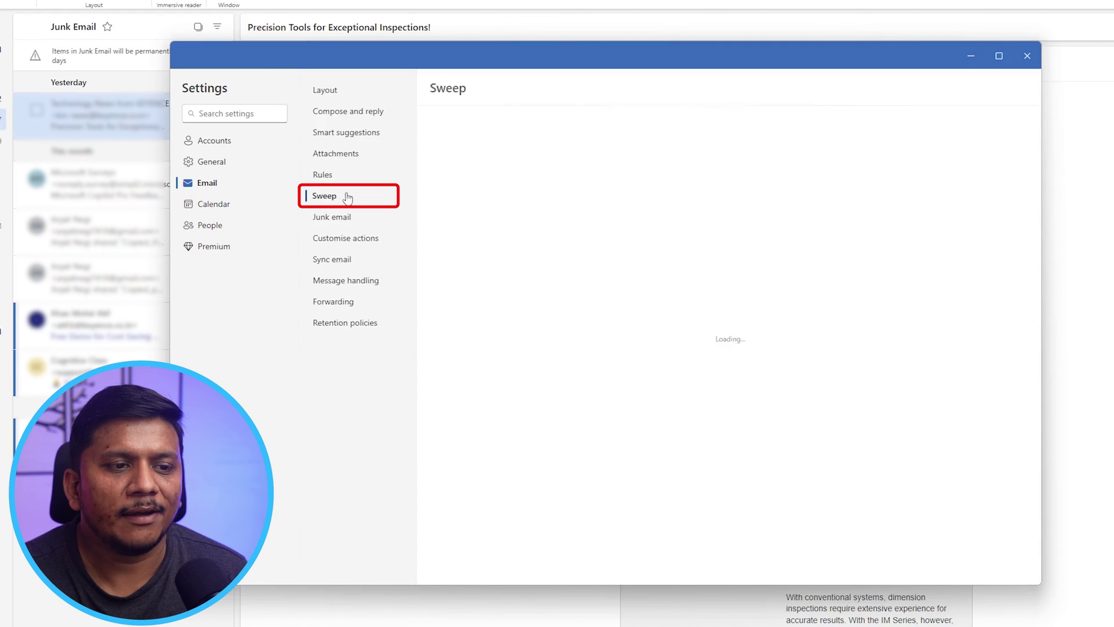
pyautogui.click(345, 215)
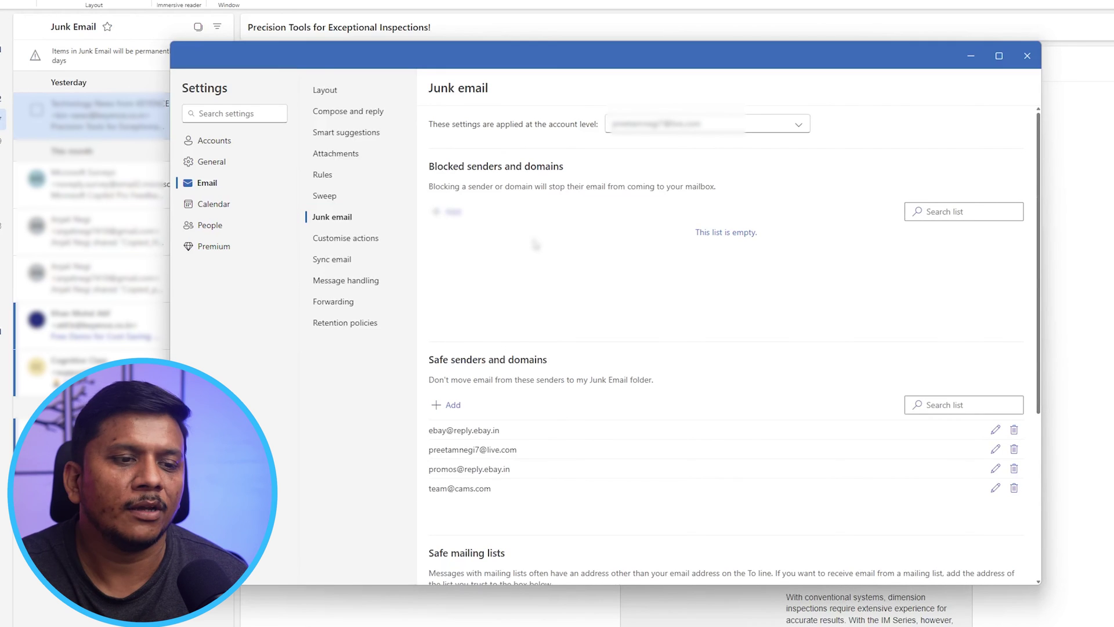
pyautogui.scroll(-3, 534, 243)
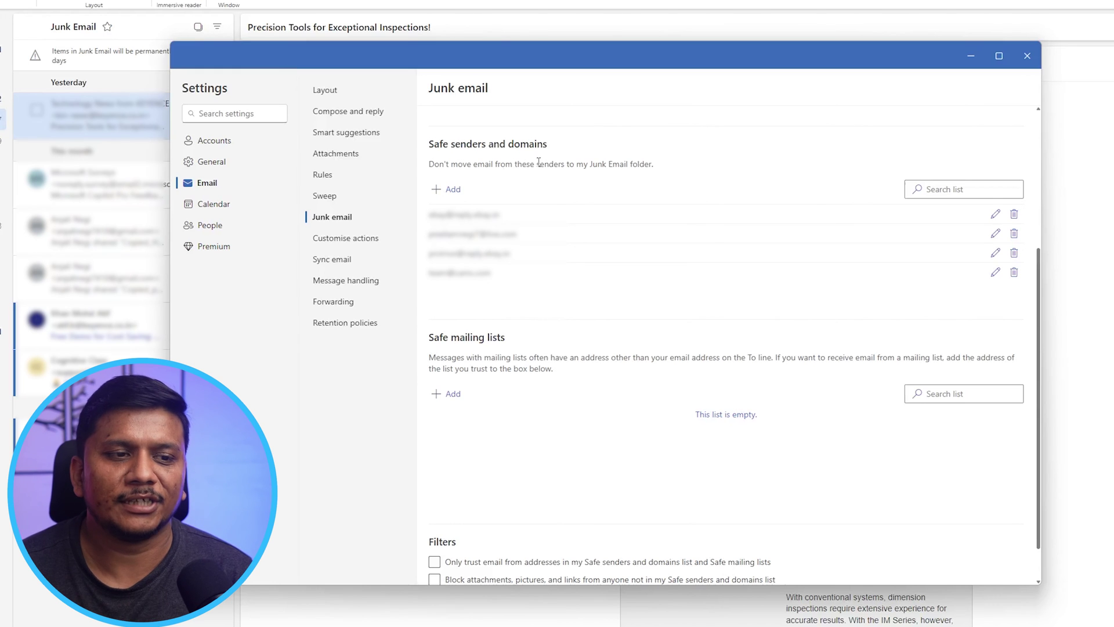
# Step: Browse the Customise actions, Sync email, Message handling and Forwarding settings pages
pyautogui.click(370, 239)
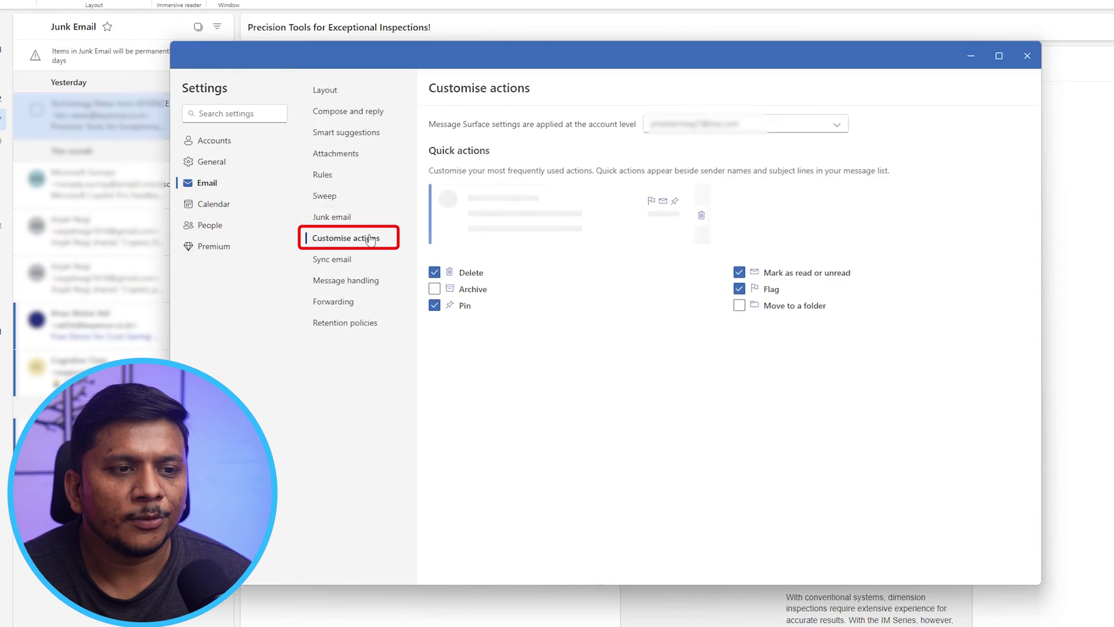
pyautogui.click(342, 264)
pyautogui.click(363, 281)
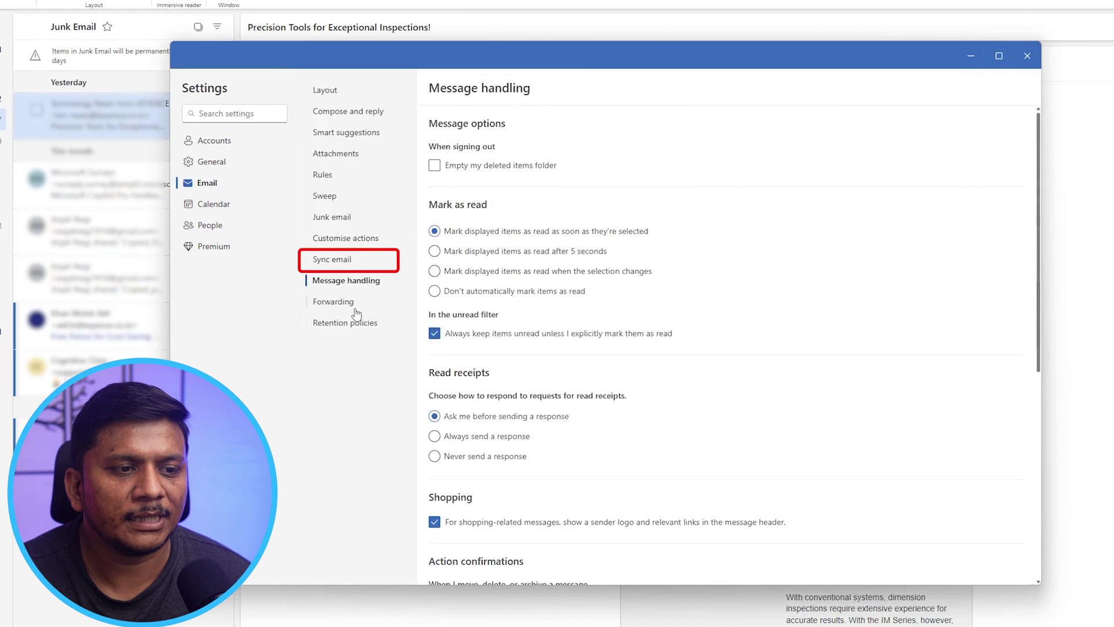
pyautogui.click(380, 301)
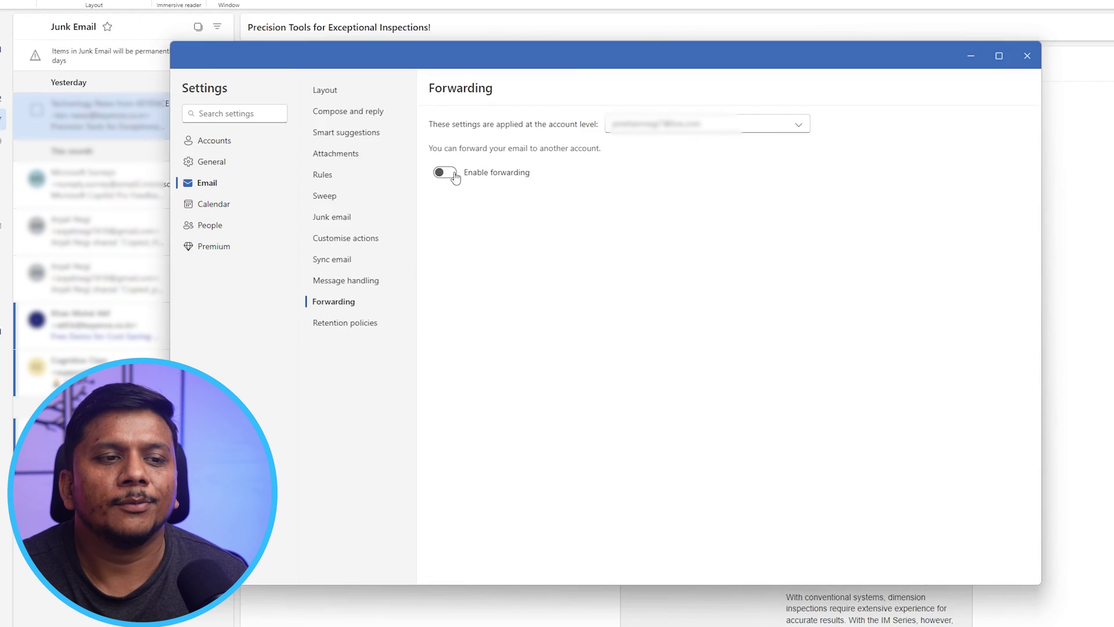
# Step: Turn forwarding on then back off so it stays disabled, and view Retention policies
pyautogui.click(445, 172)
pyautogui.click(541, 214)
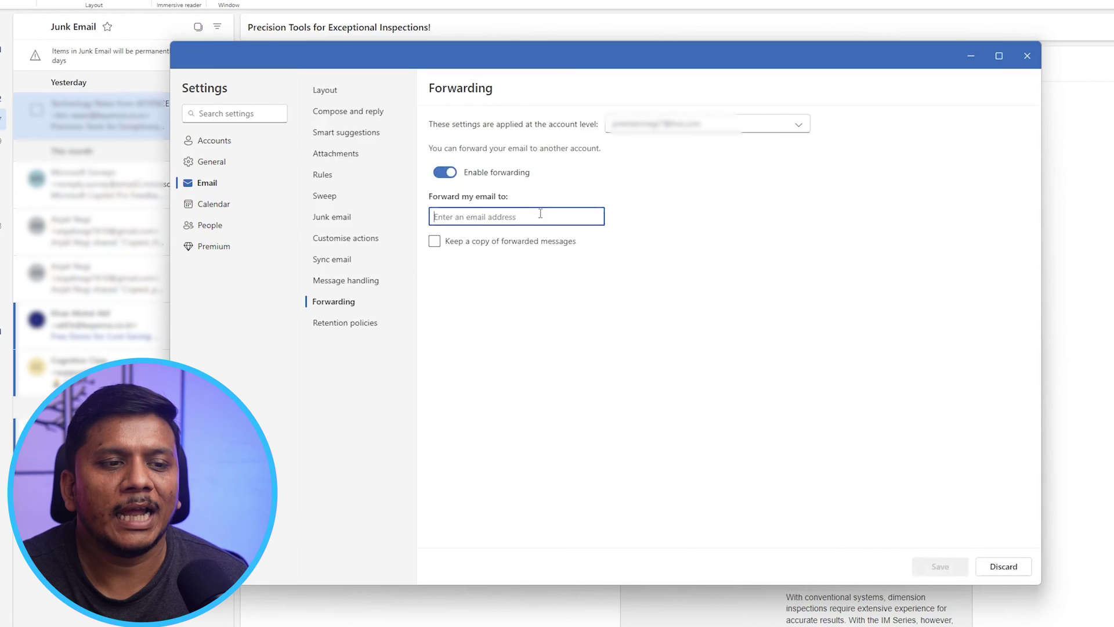
pyautogui.click(446, 174)
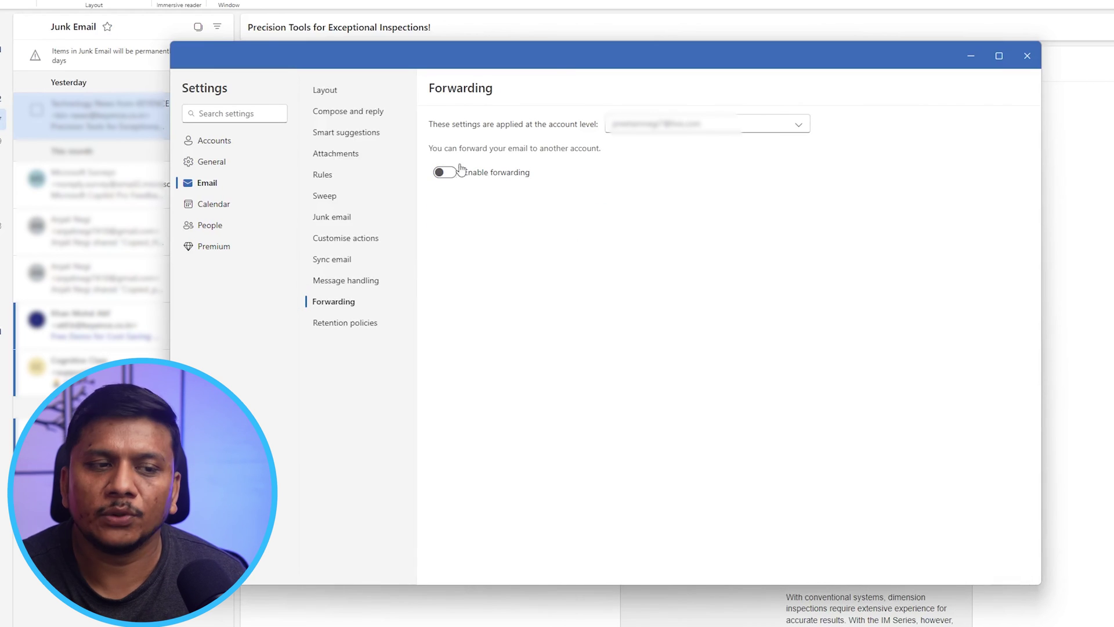
pyautogui.click(355, 322)
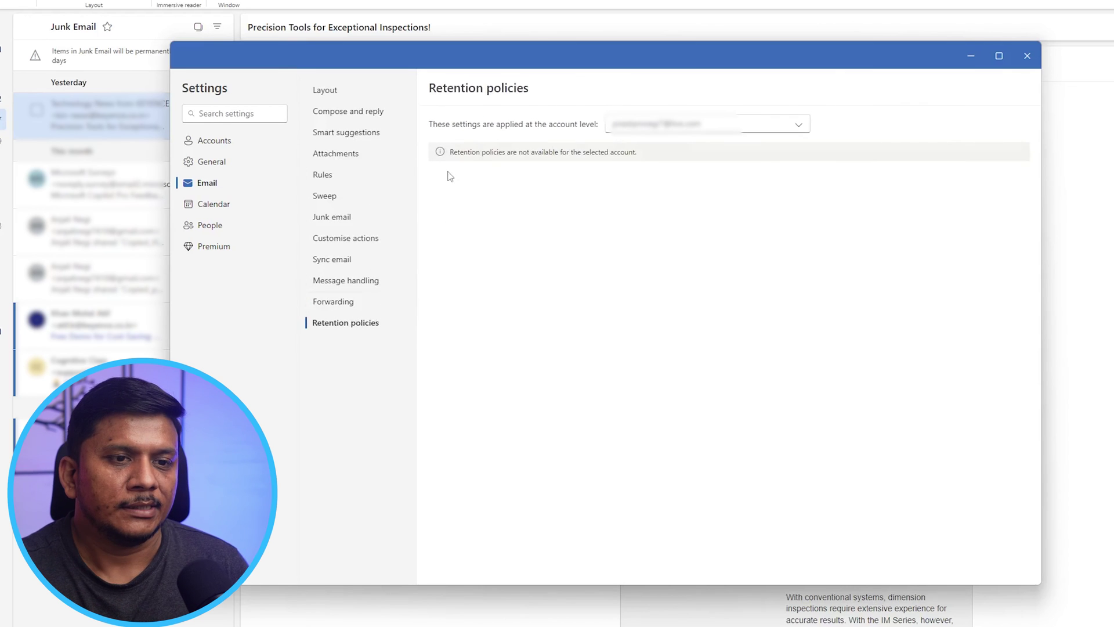
# Step: Browse the Calendar pages: View, Events and invitations, Weather and Events from email
pyautogui.click(215, 206)
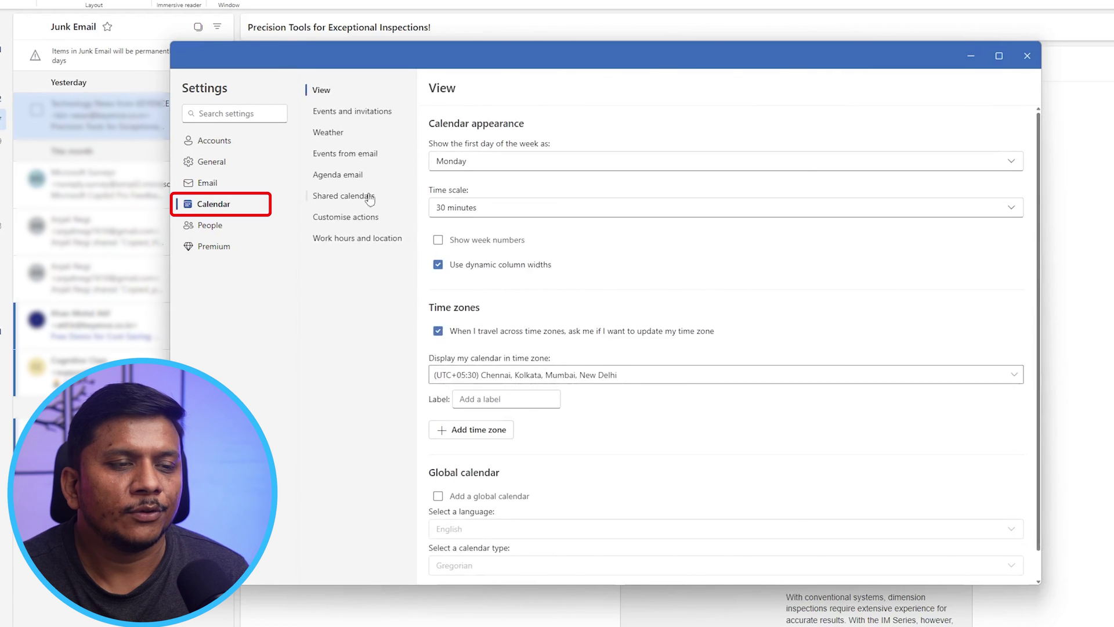
pyautogui.click(372, 116)
pyautogui.click(323, 133)
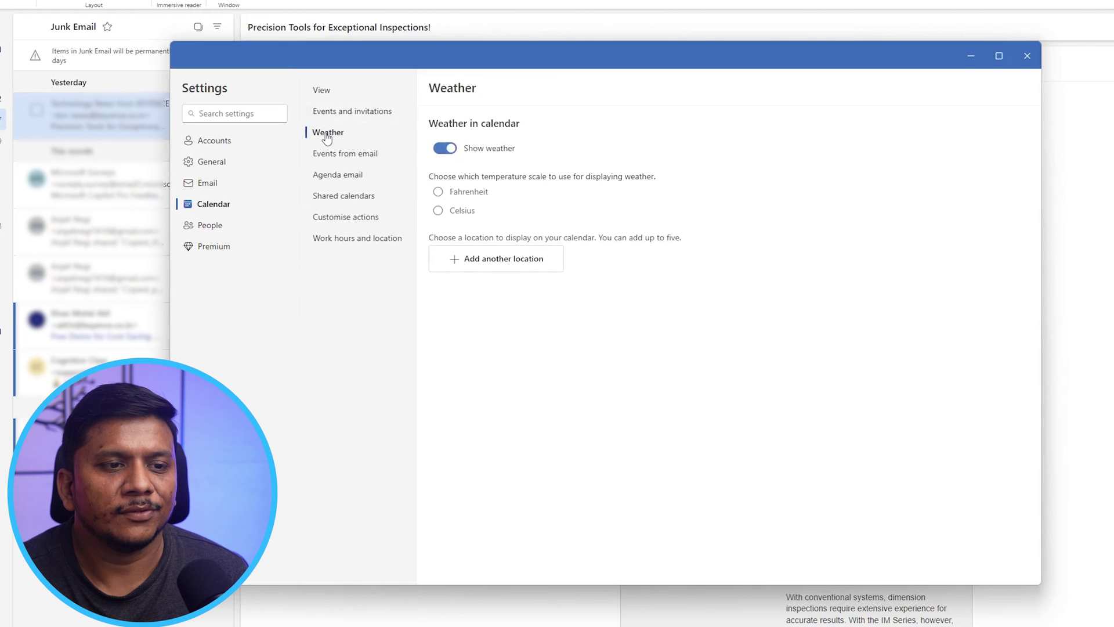
pyautogui.click(328, 93)
pyautogui.click(348, 112)
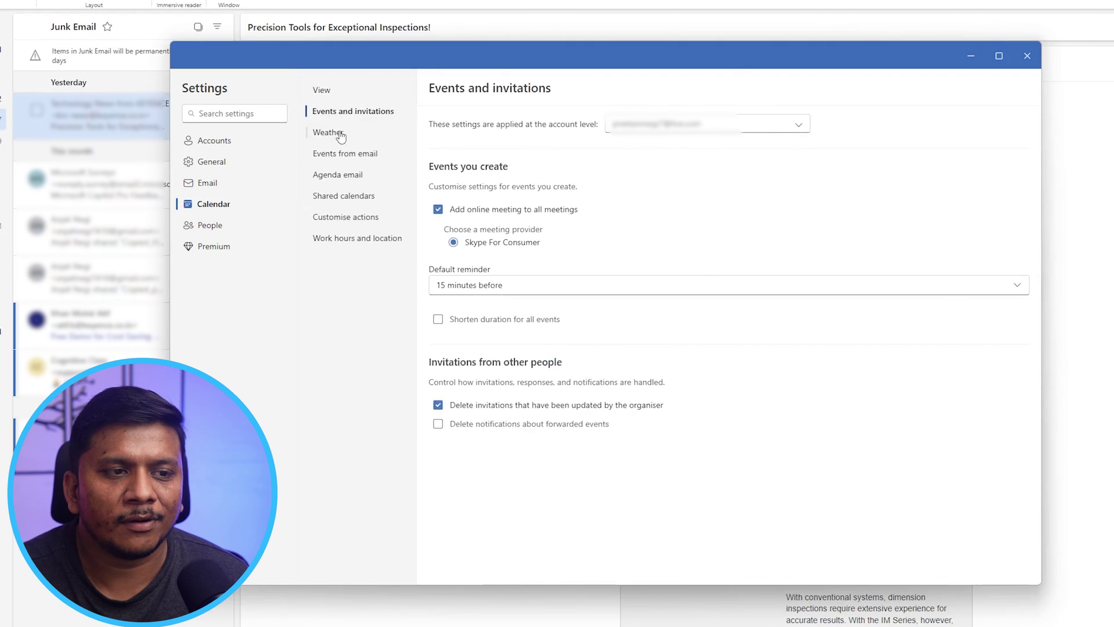
pyautogui.click(341, 133)
pyautogui.click(343, 154)
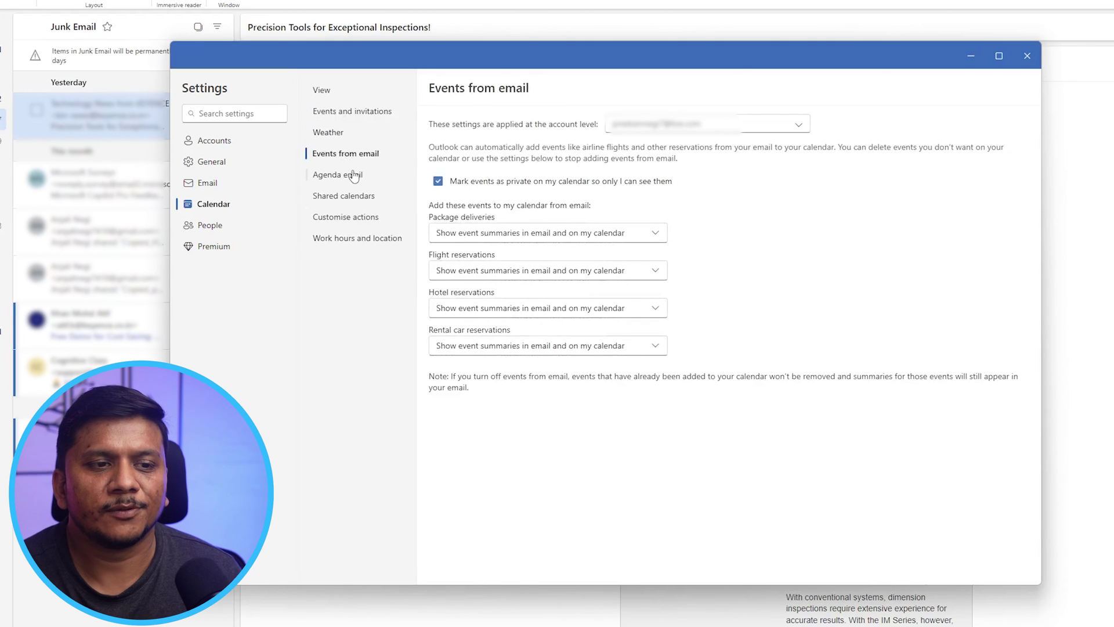
pyautogui.click(231, 206)
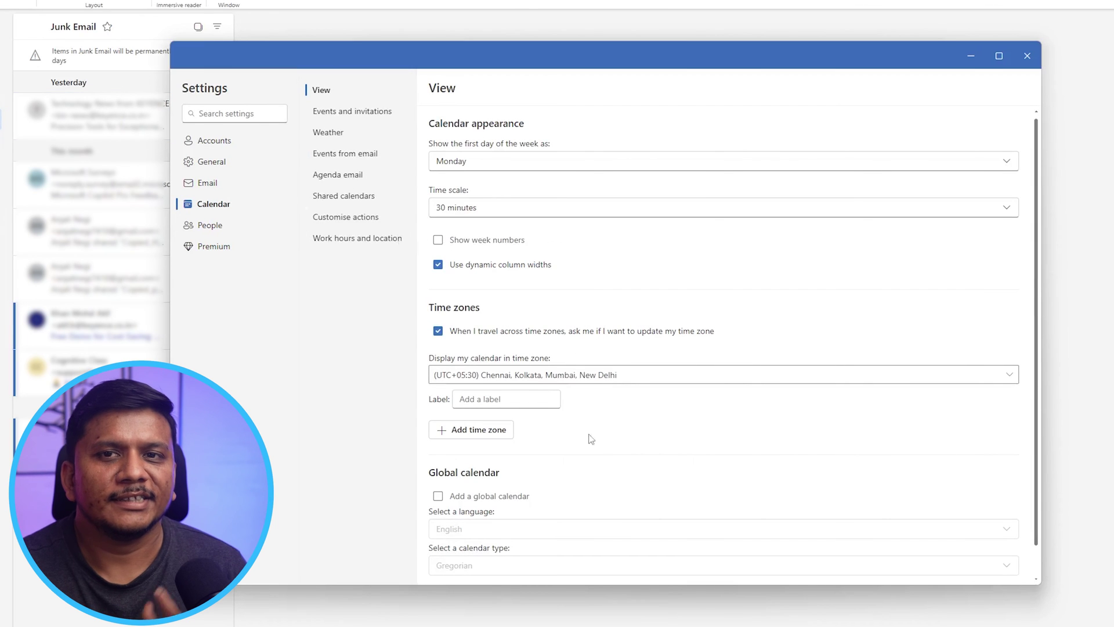
pyautogui.click(403, 116)
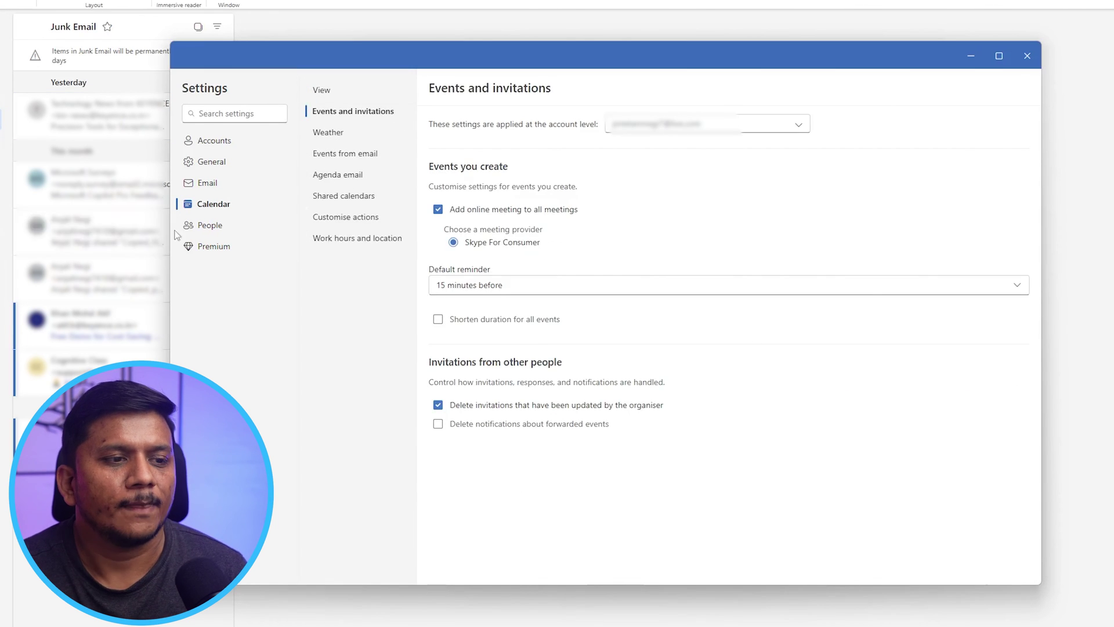
# Step: Review the People settings and the Premium page showing 73.7 GB of 1 TB used
pyautogui.click(208, 226)
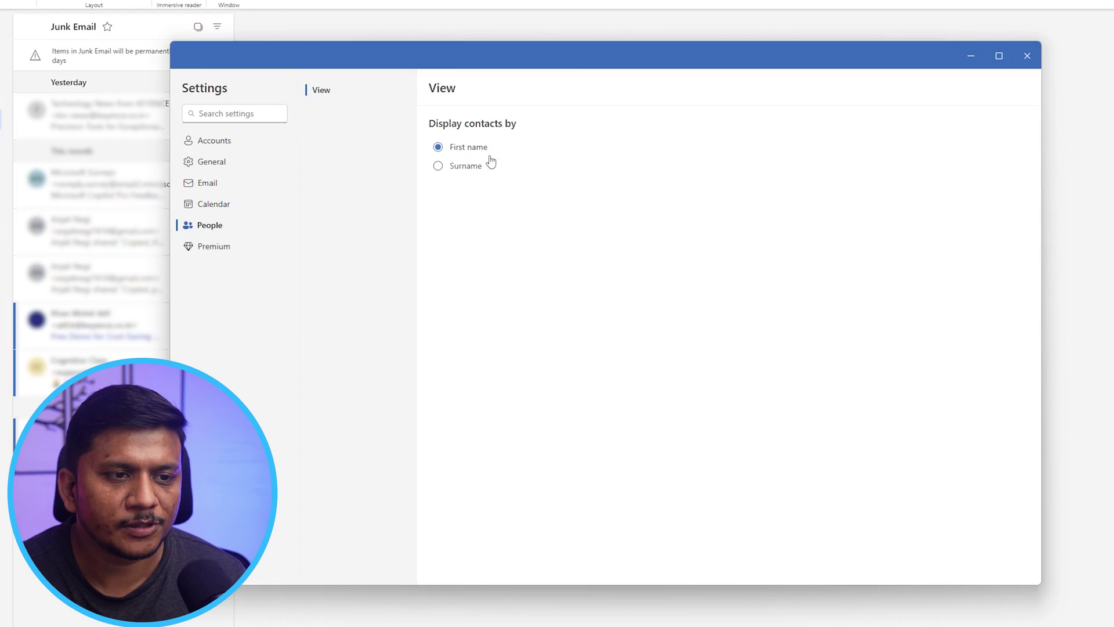
pyautogui.click(210, 249)
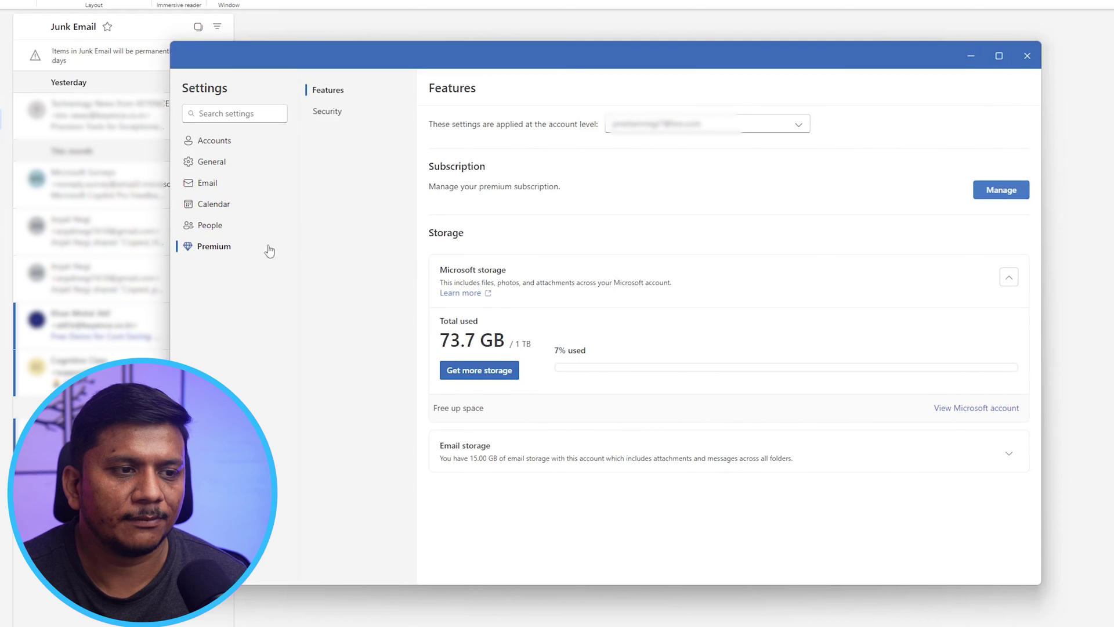
pyautogui.click(214, 228)
# Step: Close the Settings window to return to the Junk Email folder
pyautogui.click(1022, 55)
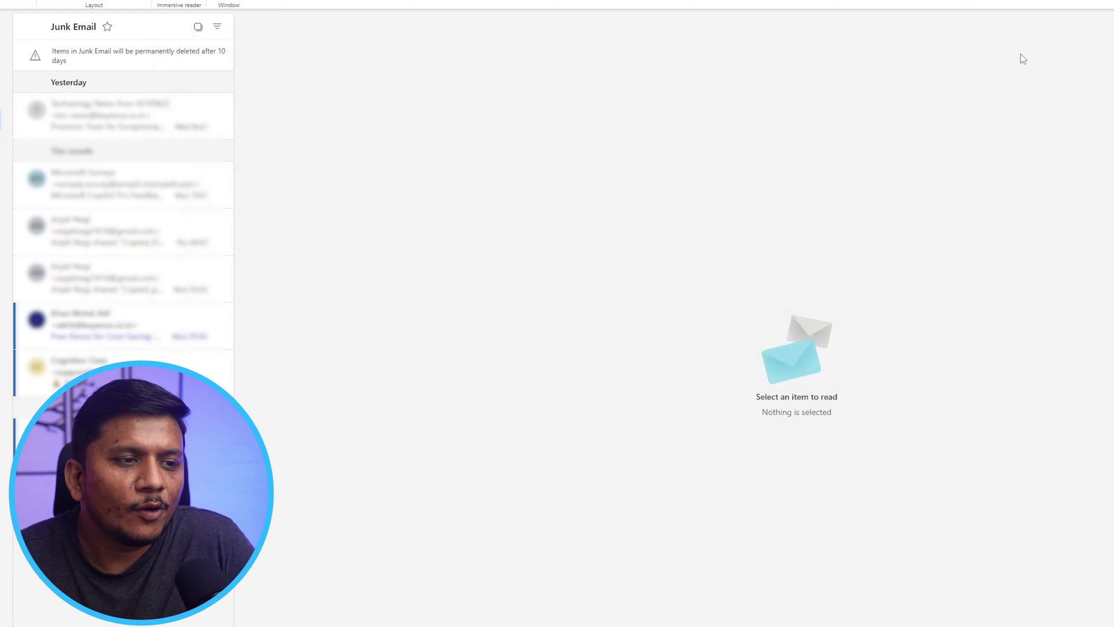